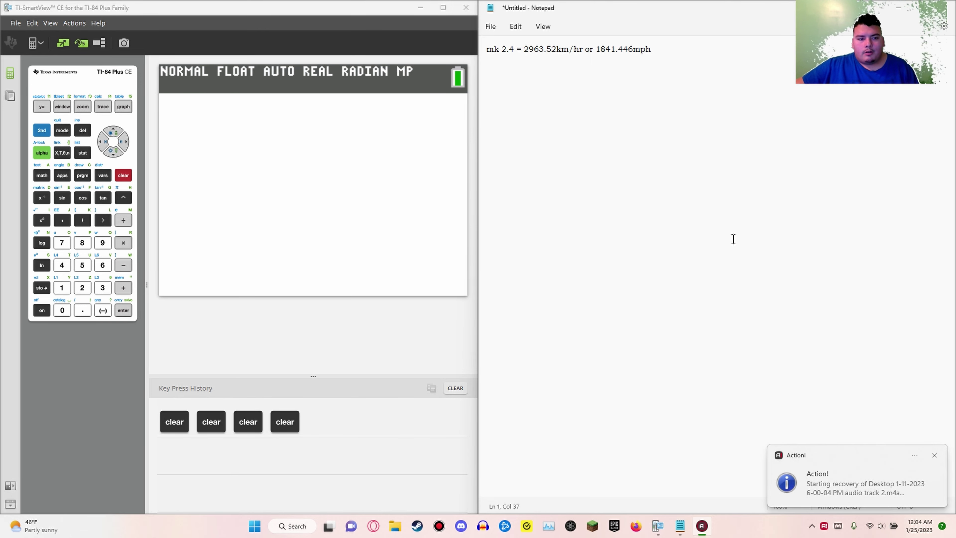
Focus the Notepad page that holds the Mach 2.4 = 2963.52km/hr or 1841.446mph line
click(718, 186)
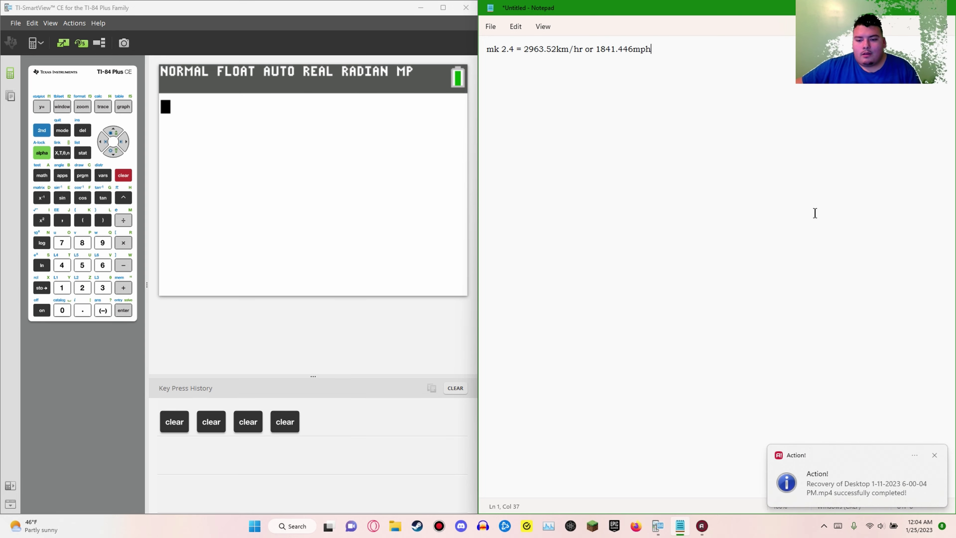
Add blank lines below the Mach line and select the 1841.446 mph figure for copying
key(Return)
key(Return)
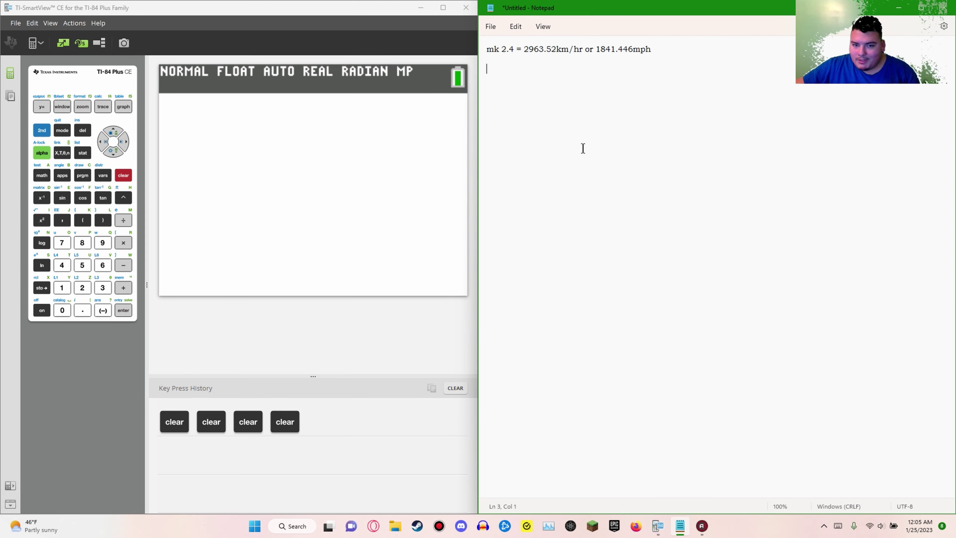
drag(569, 49, 522, 40)
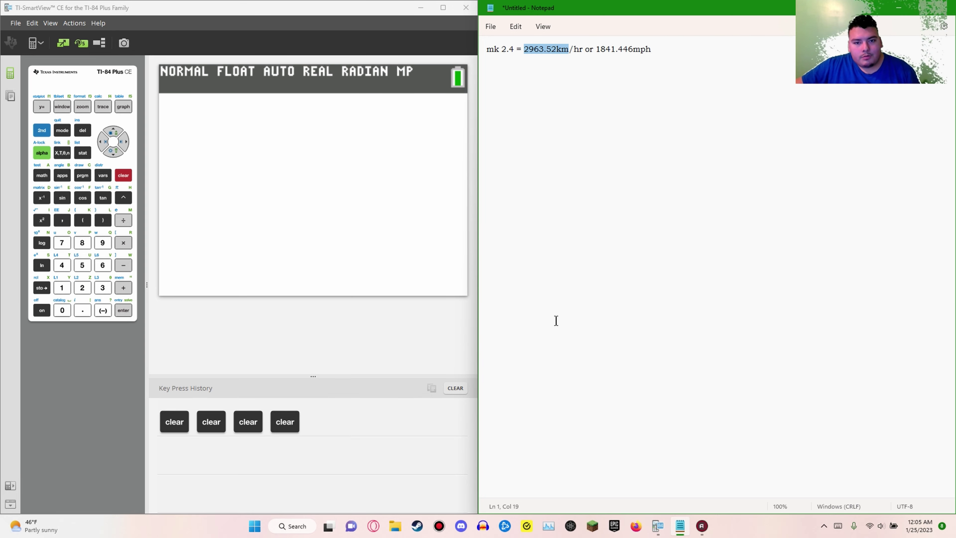
click(531, 173)
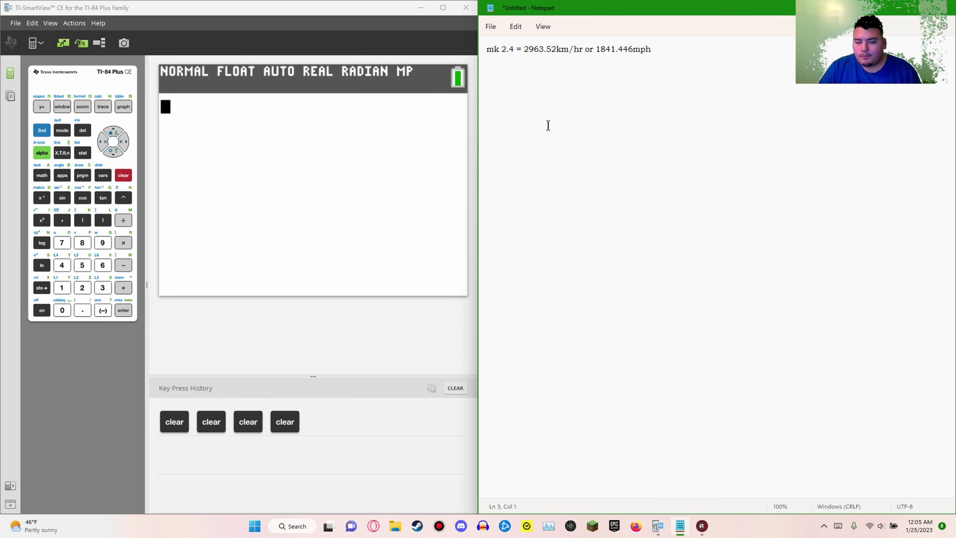
key(Return)
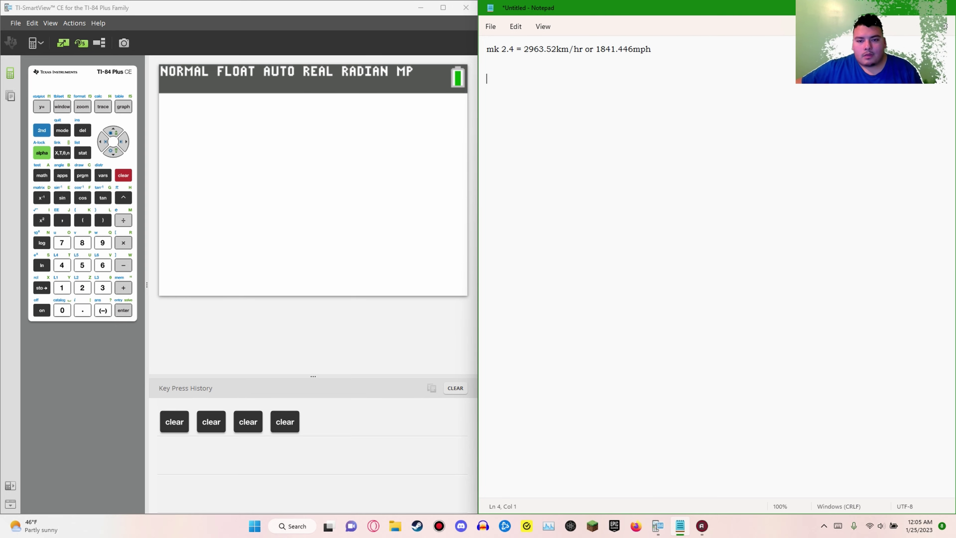
drag(633, 49, 600, 50)
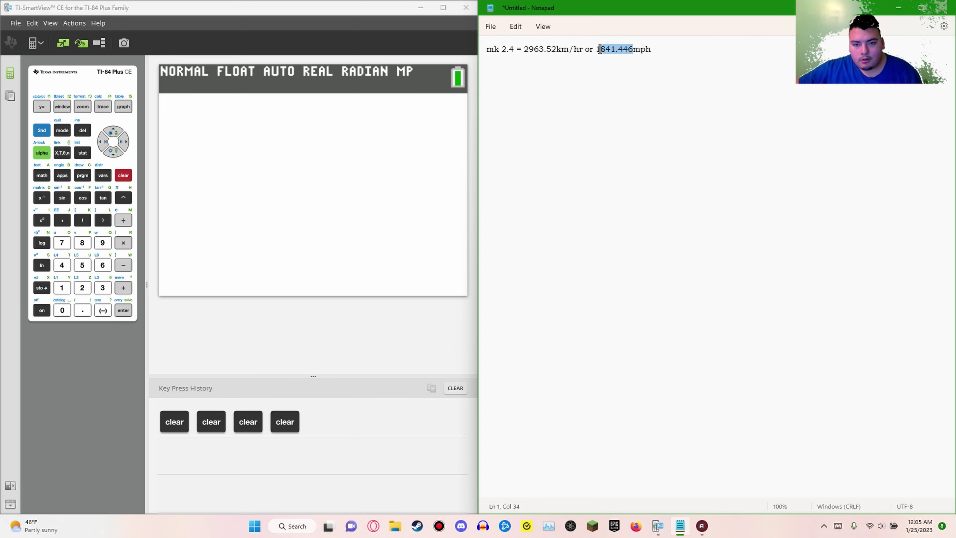
click(557, 105)
Paste 1841.446 on line 4 and complete the equation '1841.446= 62.137* x'
text(1841.446)
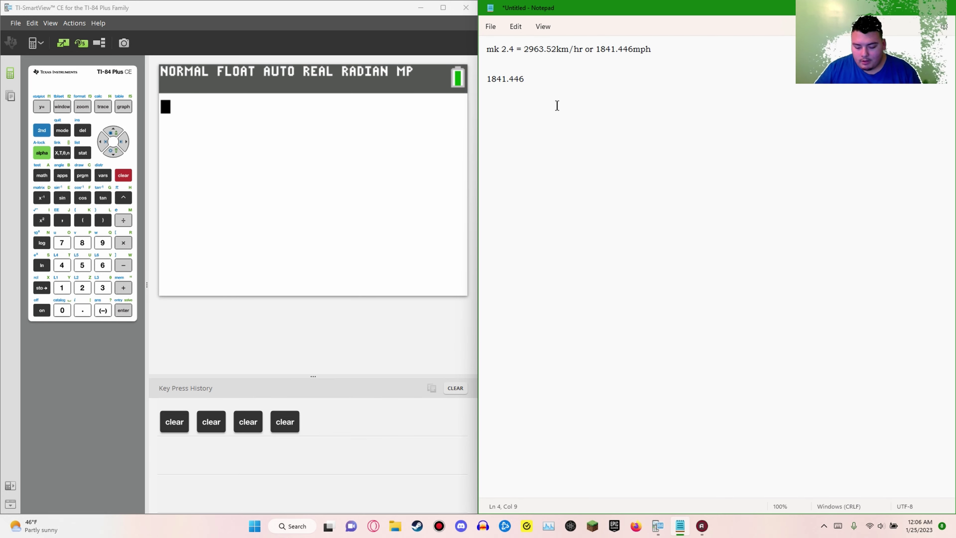
text(=)
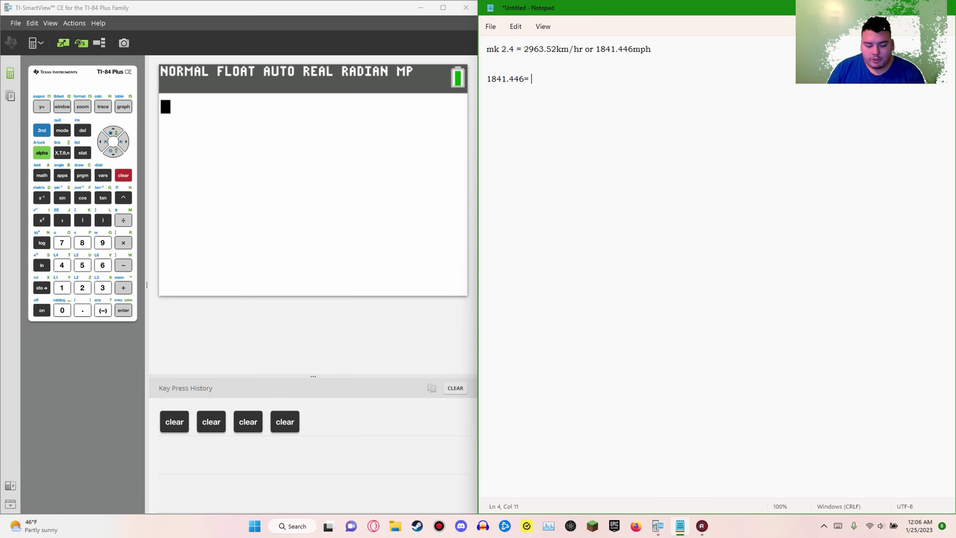
text(62)
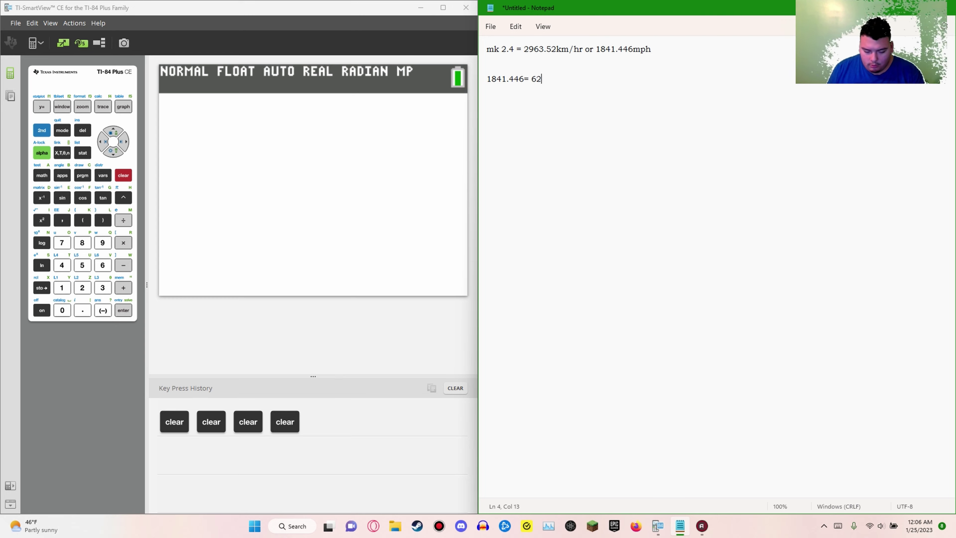
text(.137)
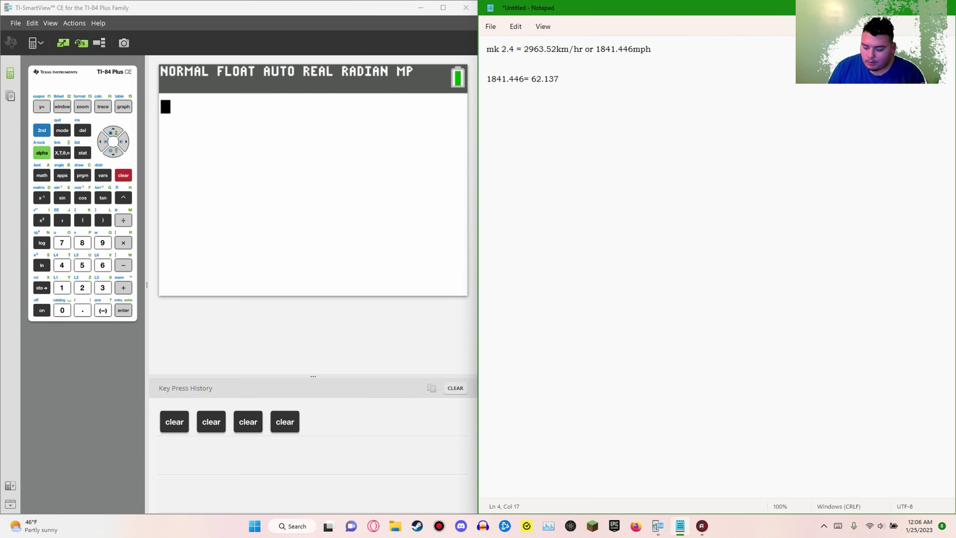
text(* x)
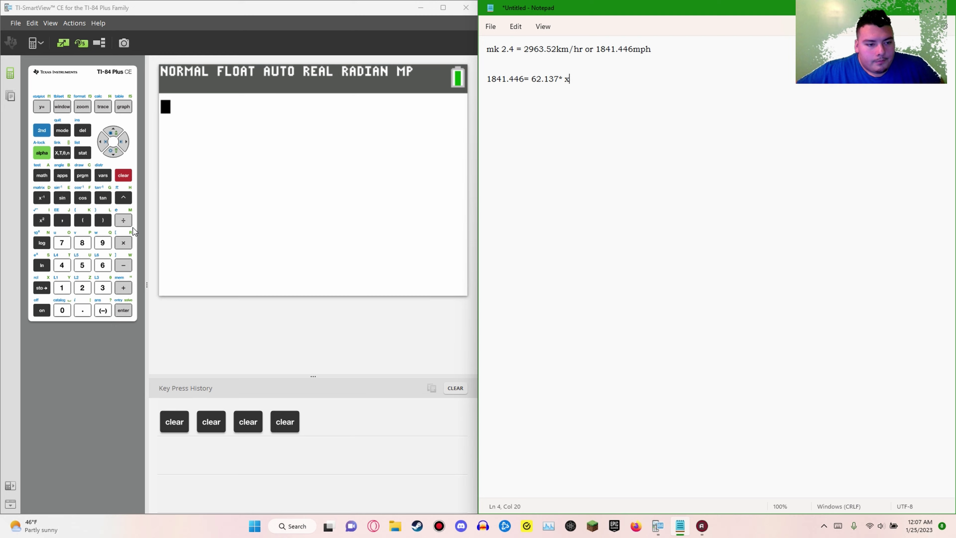
Compute 1841.446/62.137 on the TI calculator, giving 29.63525758
click(137, 127)
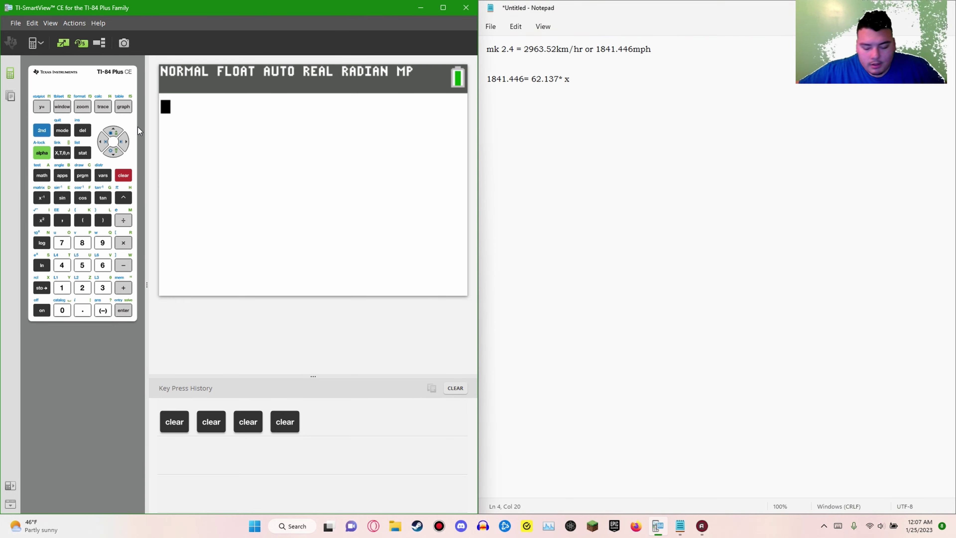
text(1)
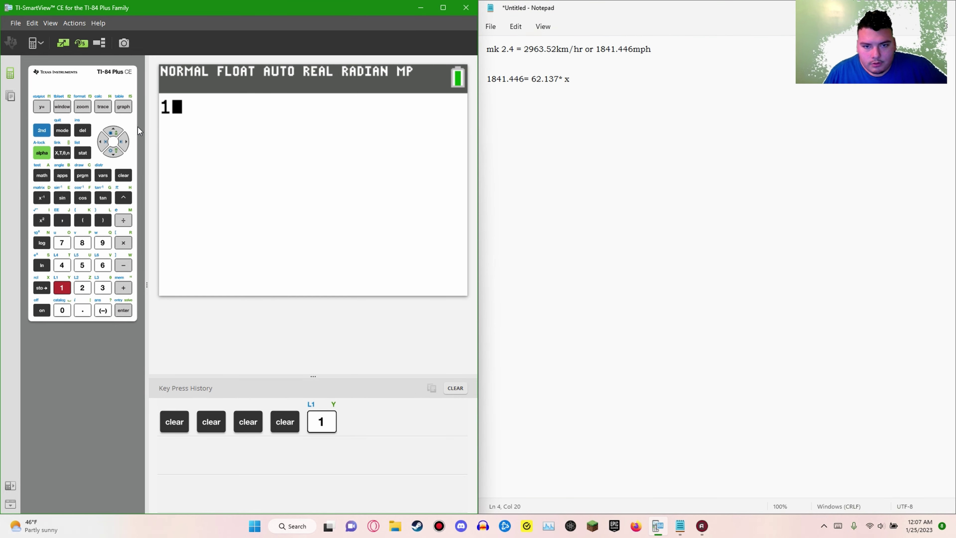
text(84)
key(BackSpace)
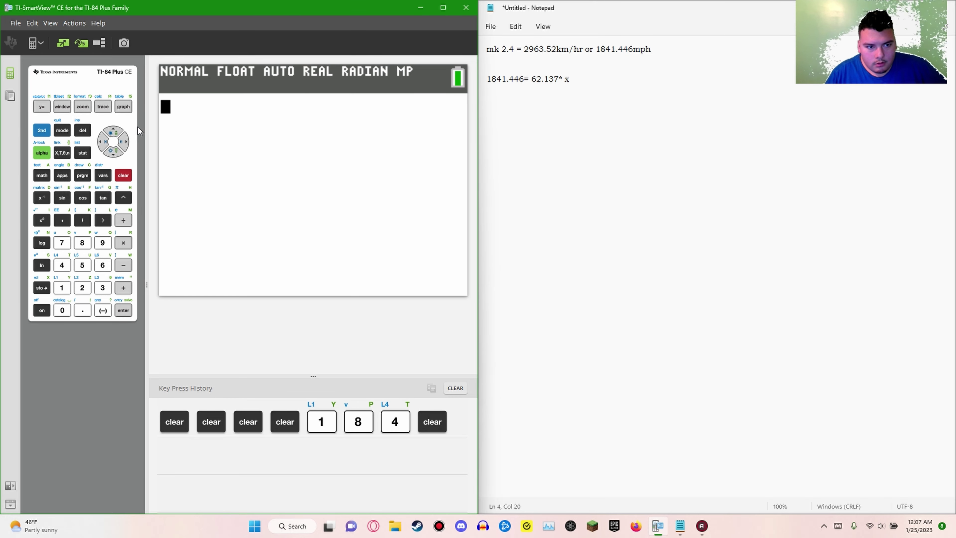
text(181)
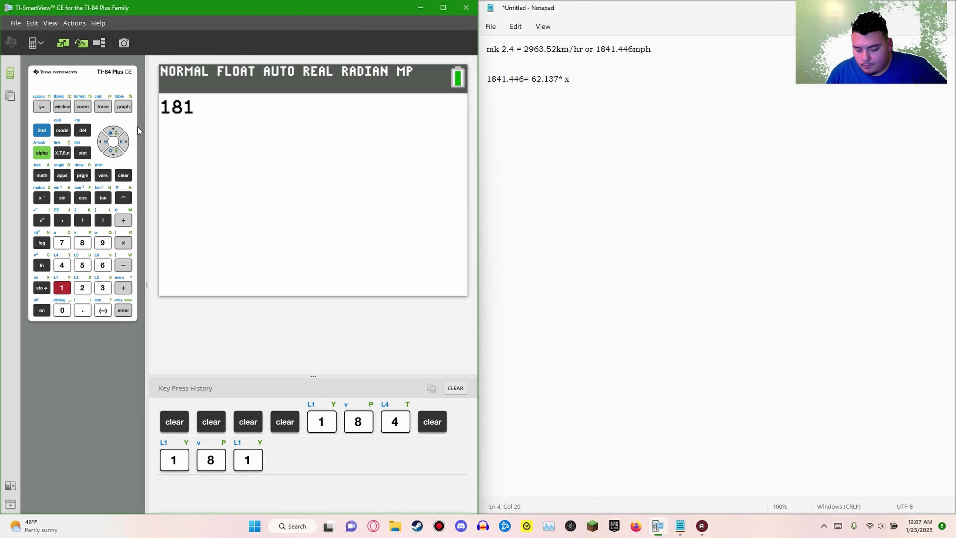
key(BackSpace)
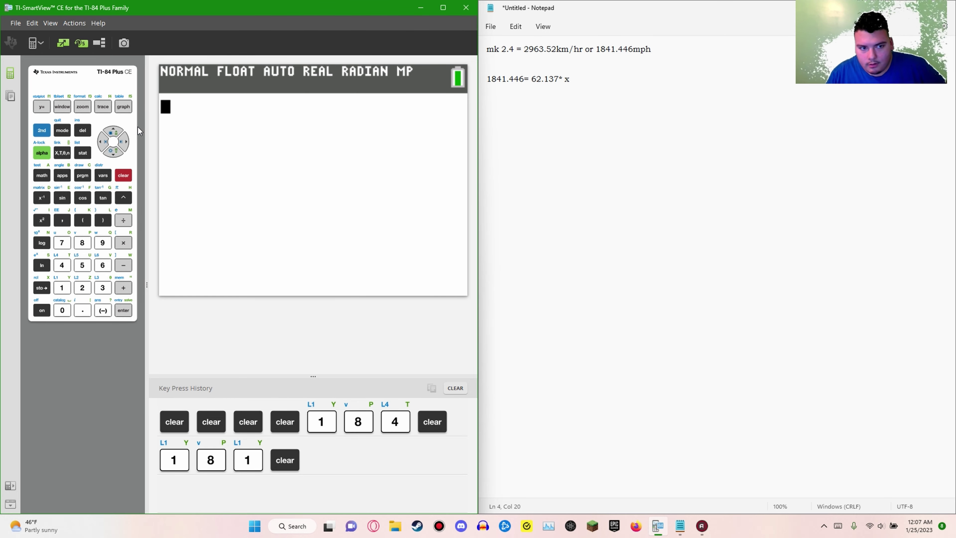
text(1841)
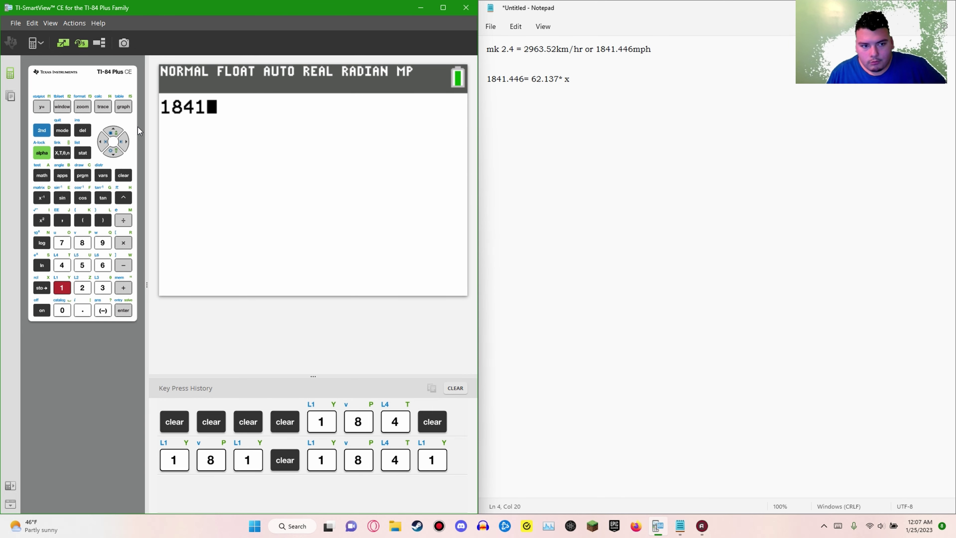
text(.)
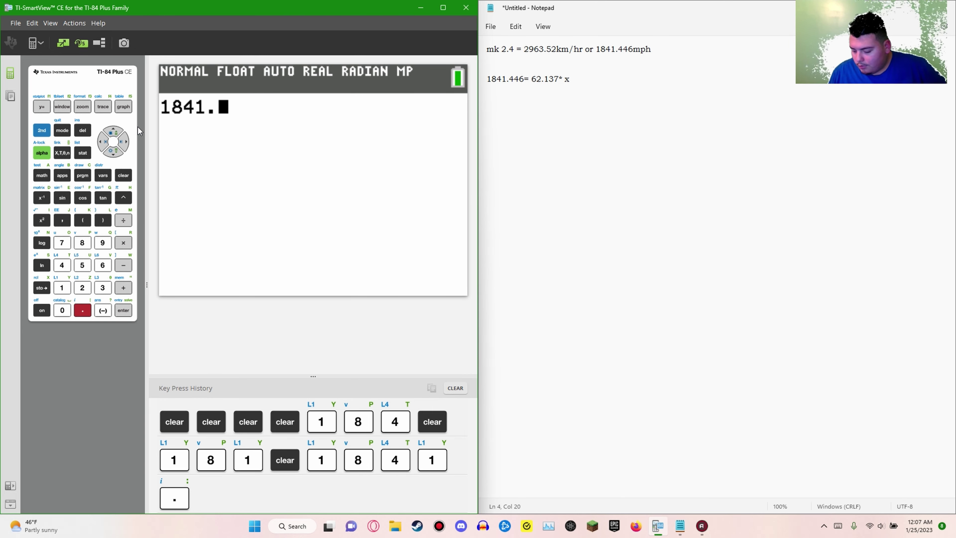
text(446)
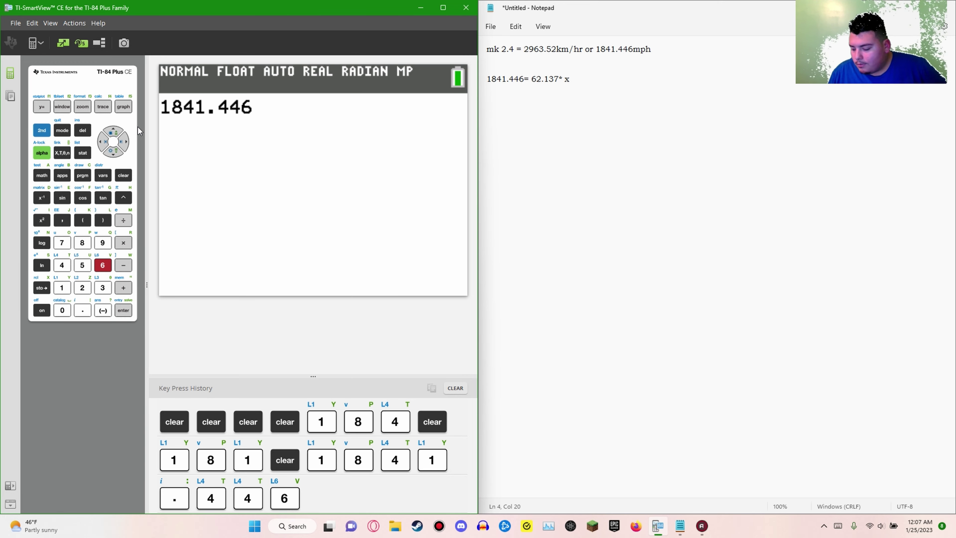
text(/62)
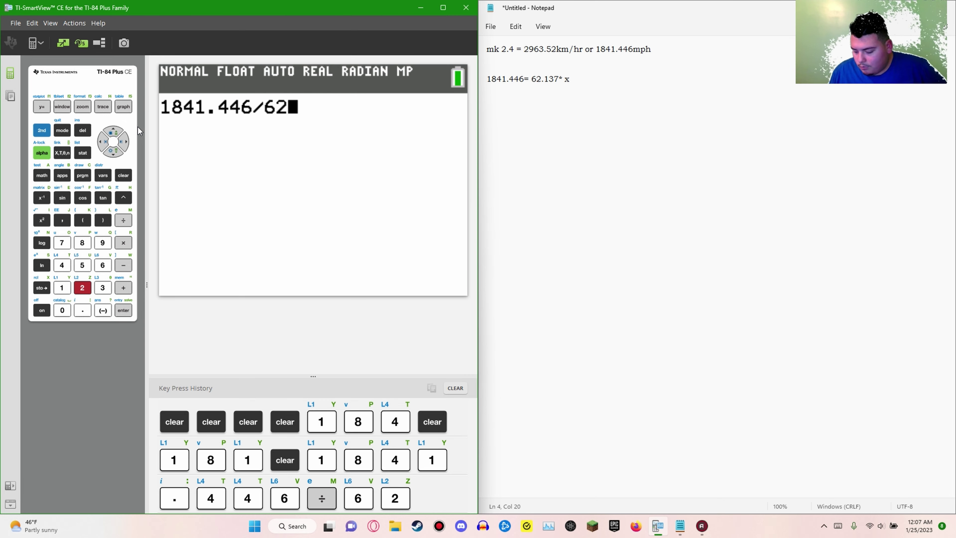
text(.137)
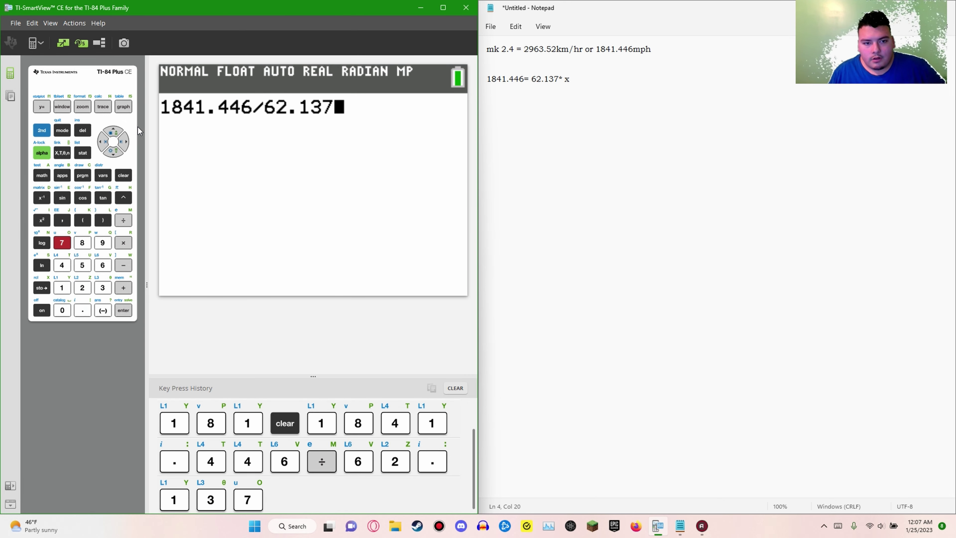
key(Return)
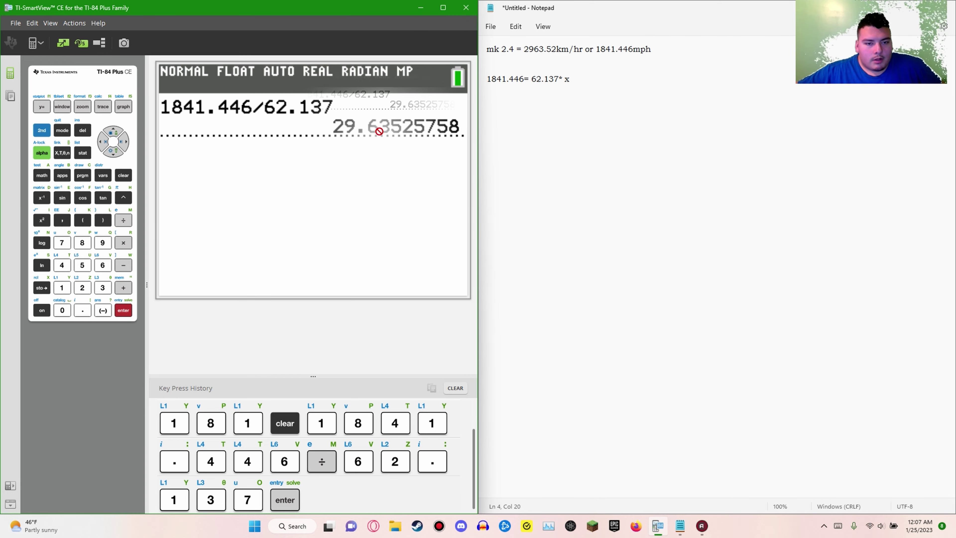
Record 'x=29.63525758' below the equation and leave a fresh line after it
click(511, 131)
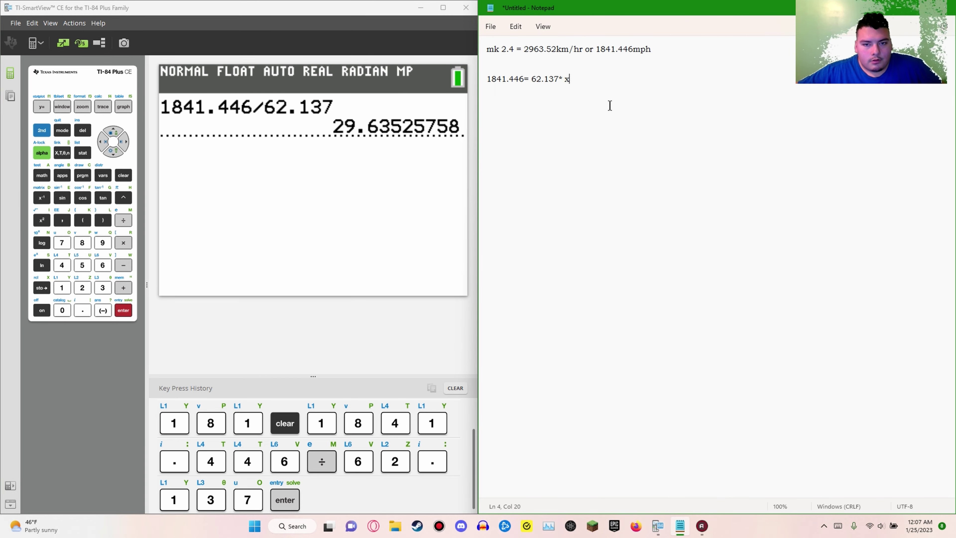
key(Return)
key(Return)
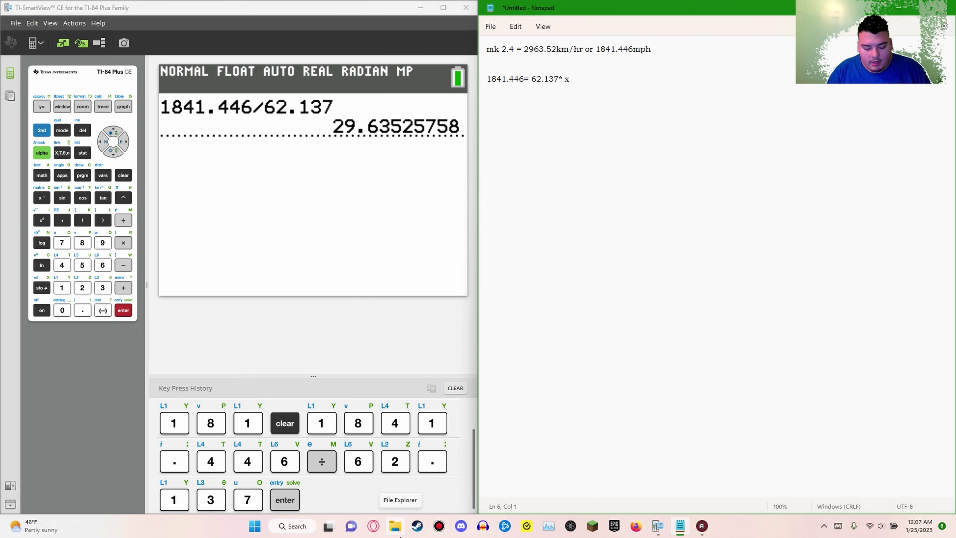
text(x=)
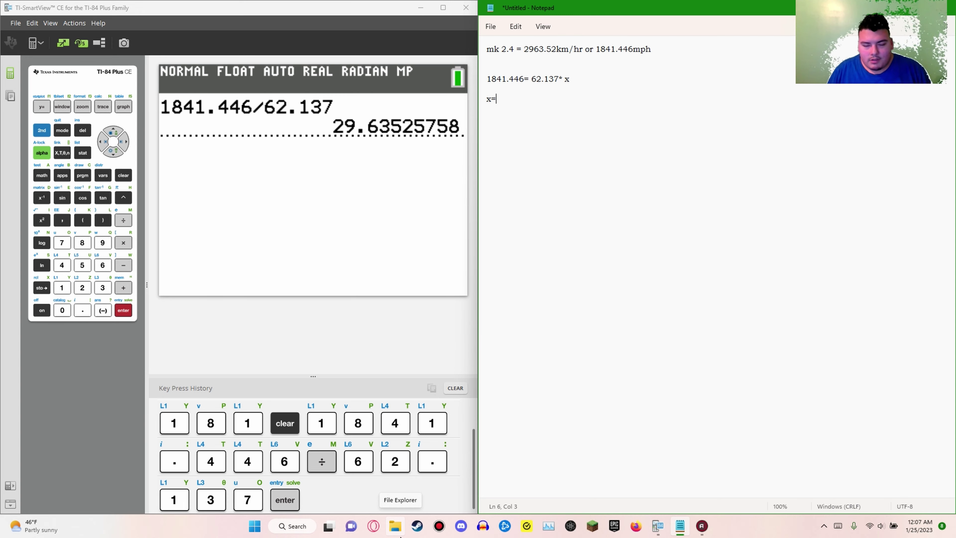
text(29.)
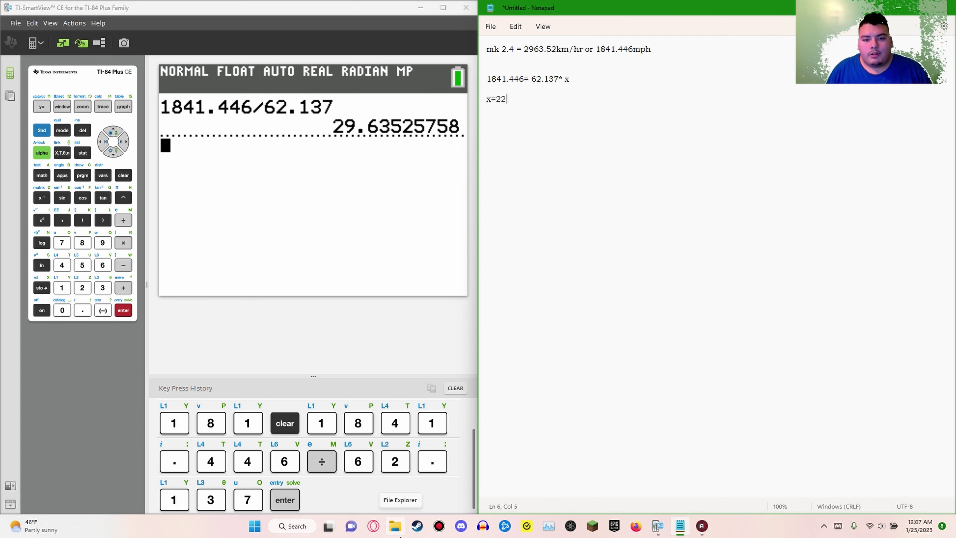
key(BackSpace)
key(BackSpace)
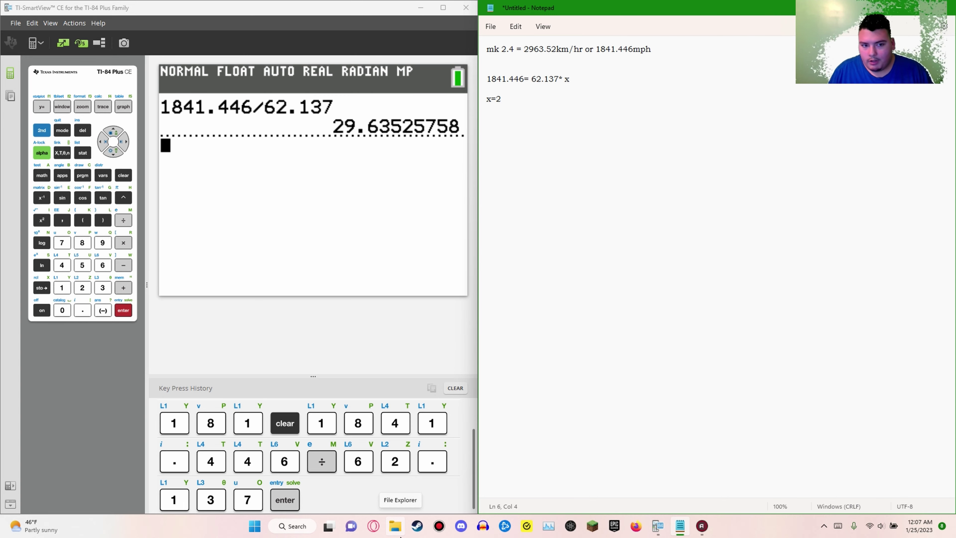
text(9.63)
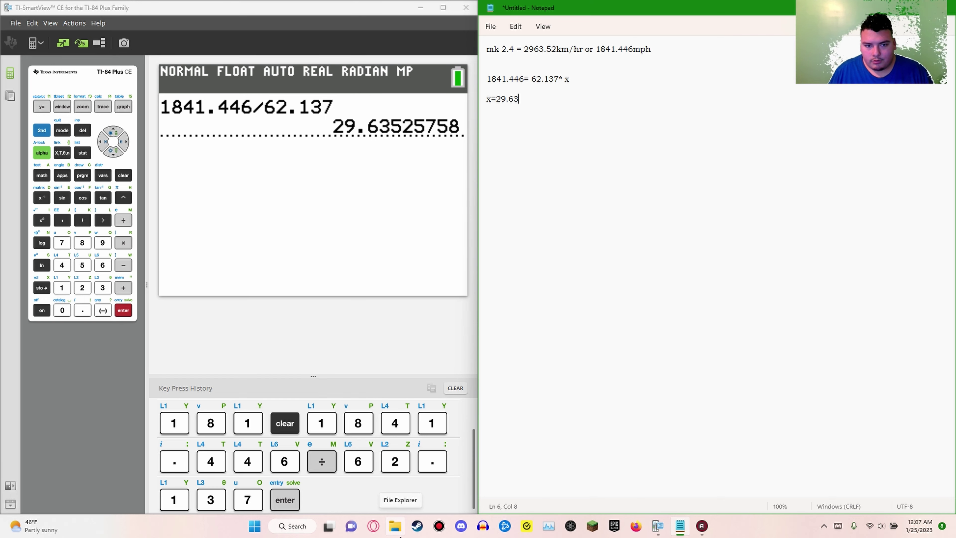
text(5257)
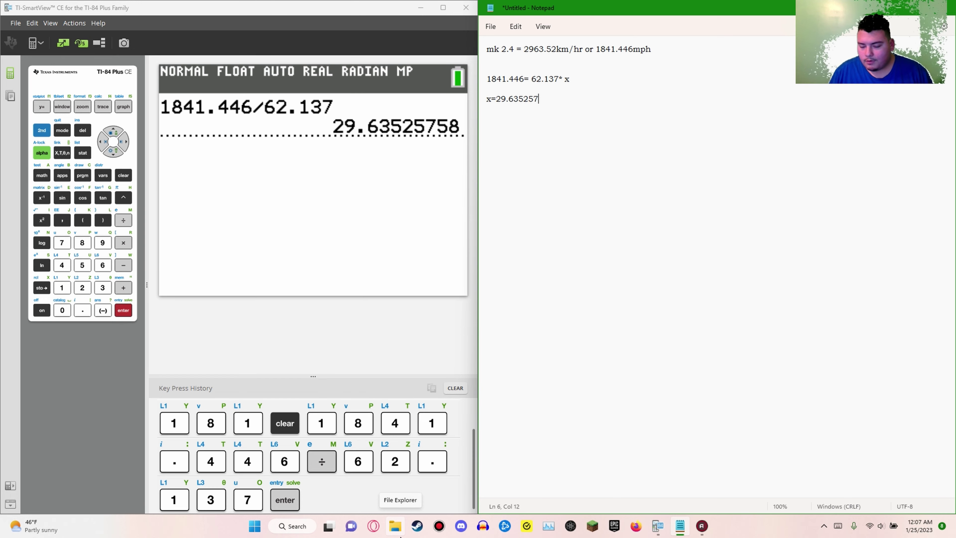
text(58)
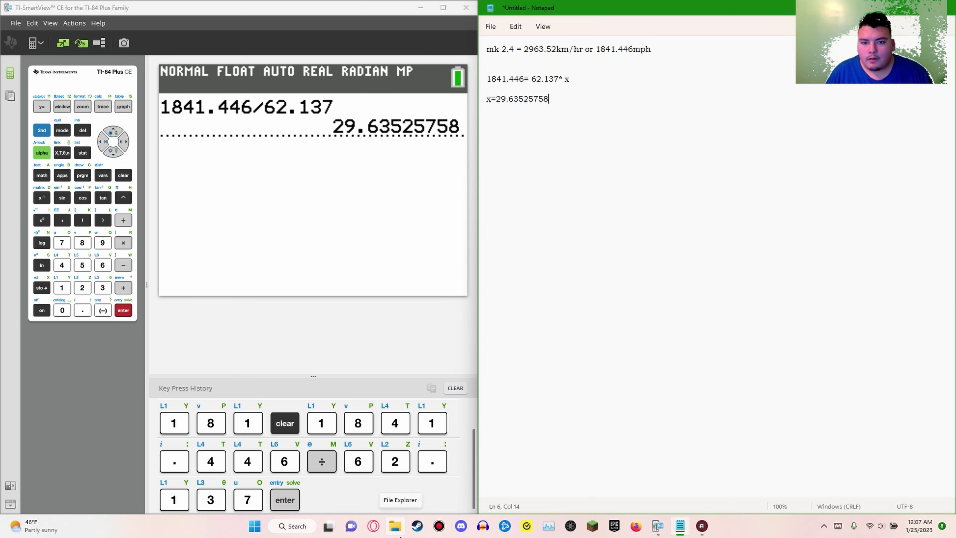
key(Return)
key(Return)
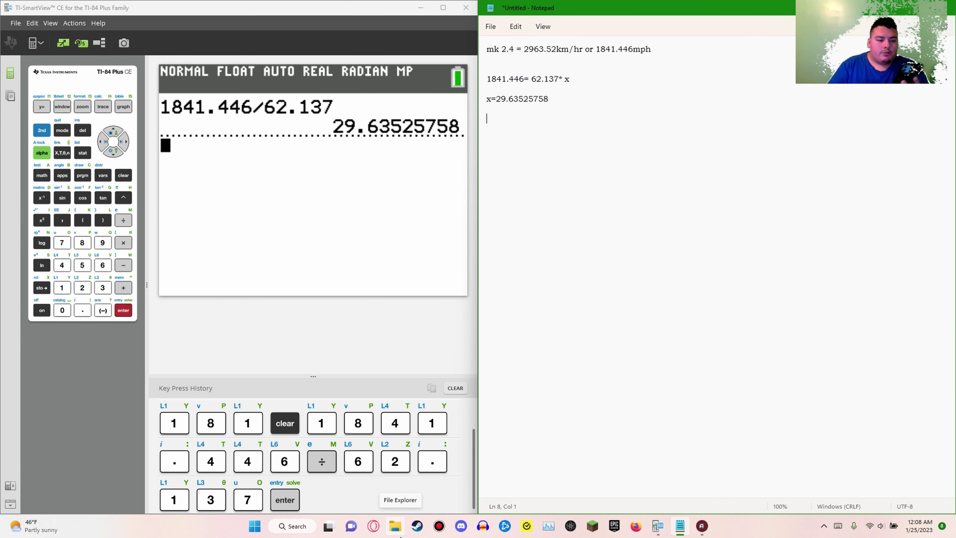
Write '670,613,329= x*29.63525758', copying 29.63525758 from the line above
text(670,613,329)
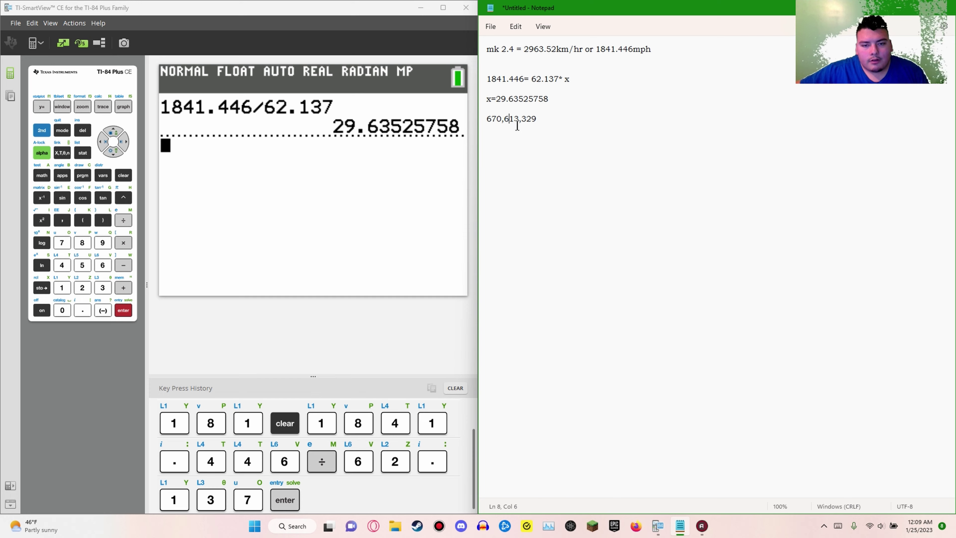
click(535, 120)
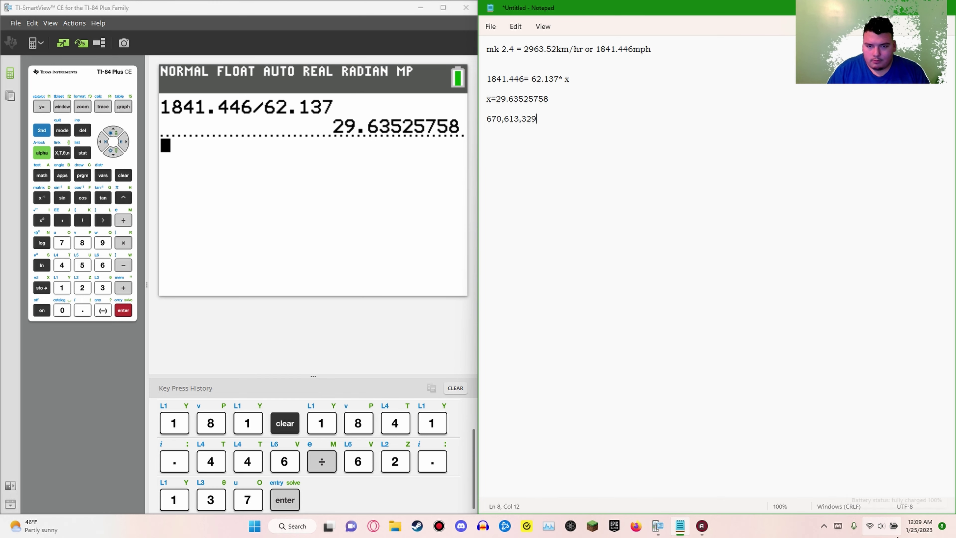
text(=)
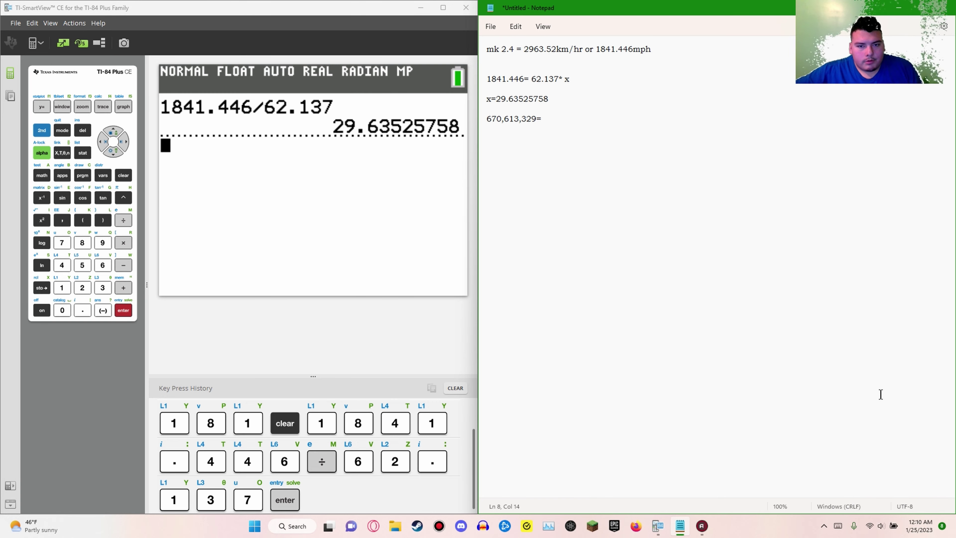
click(544, 98)
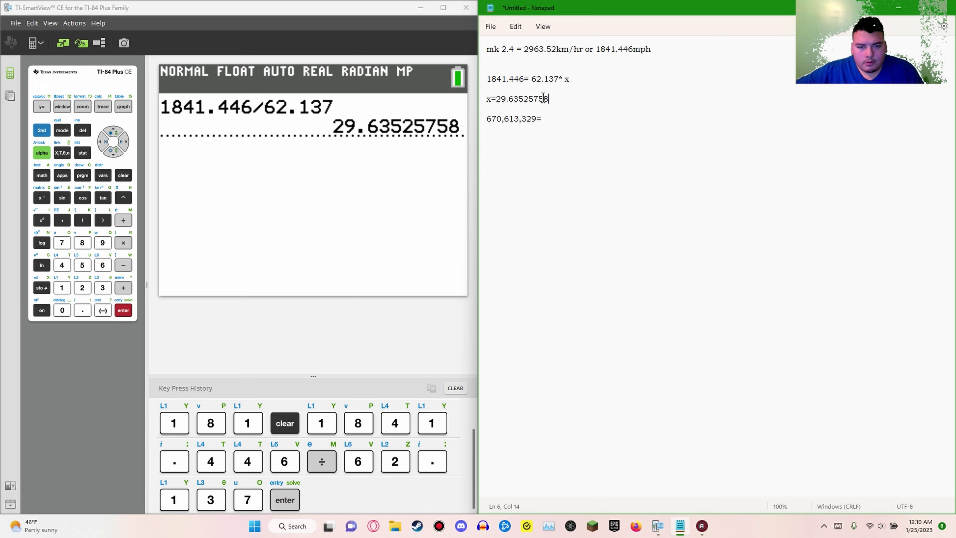
double_click(497, 98)
key(ctrl+c)
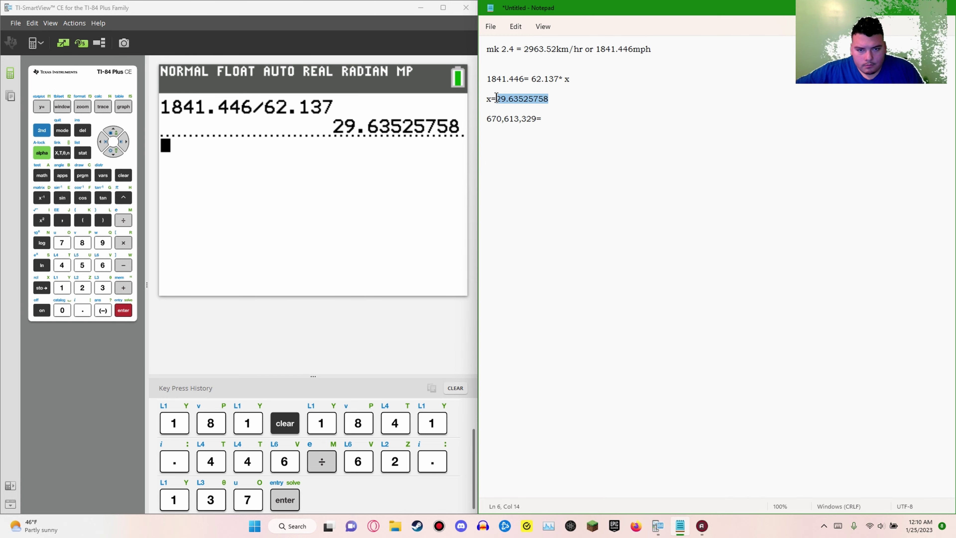
click(581, 126)
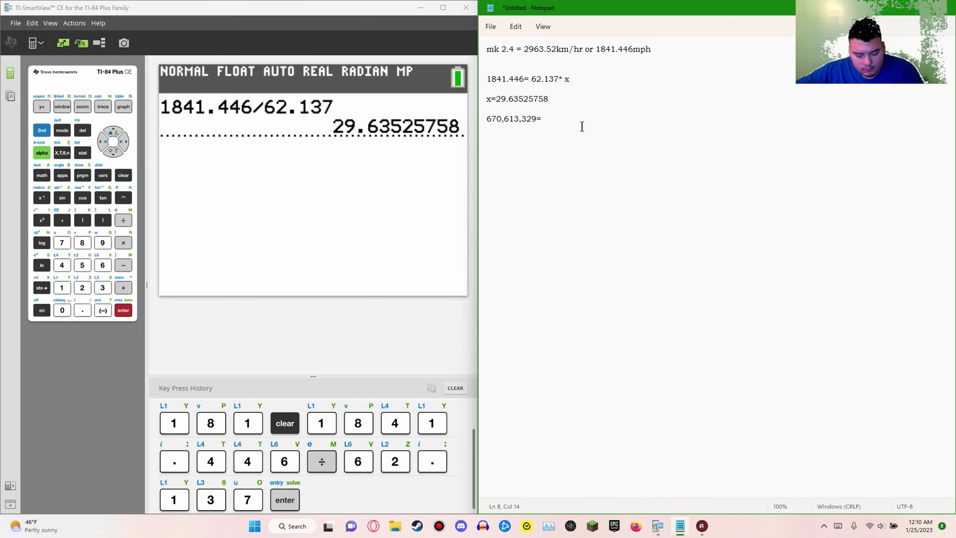
text(x*)
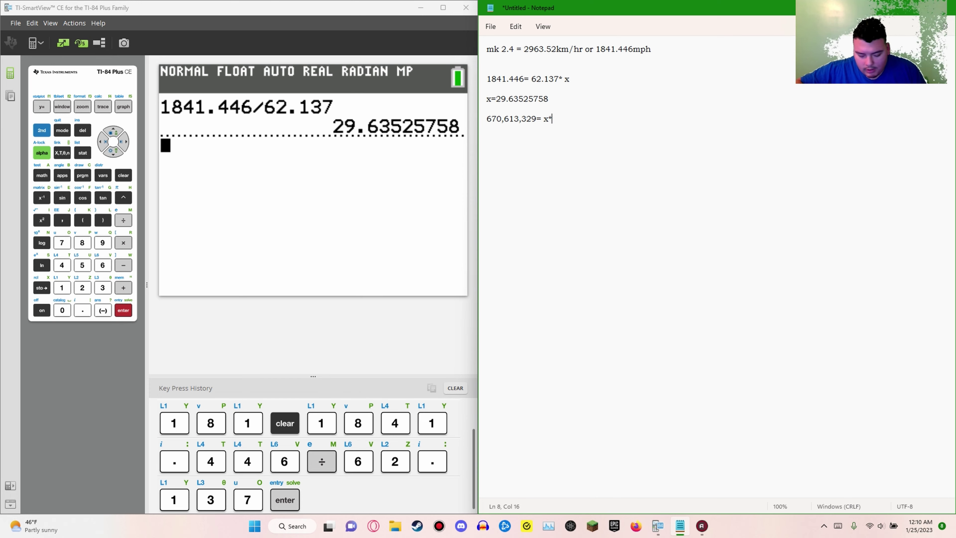
key(ctrl+v)
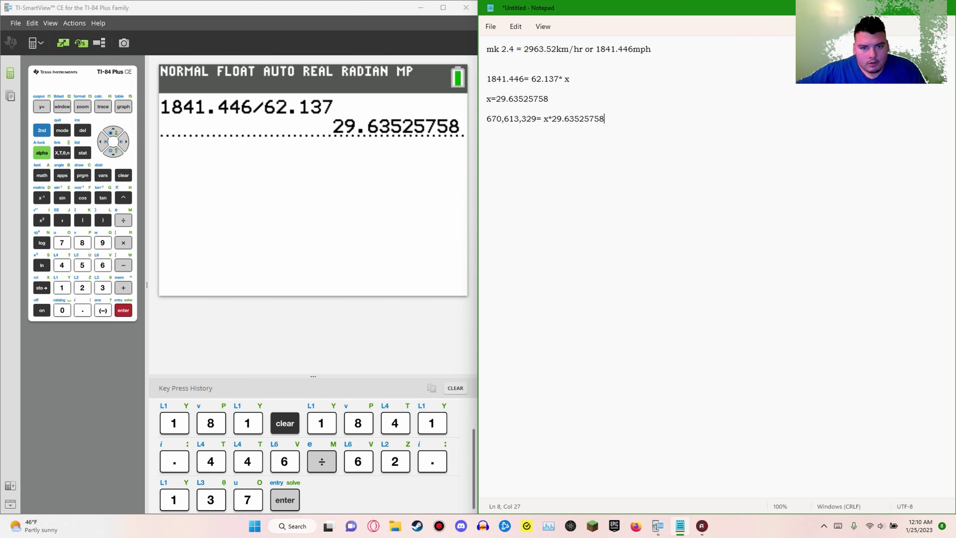
Start a 670613329/29 entry on the calculator, then clear it and browse earlier results
click(342, 250)
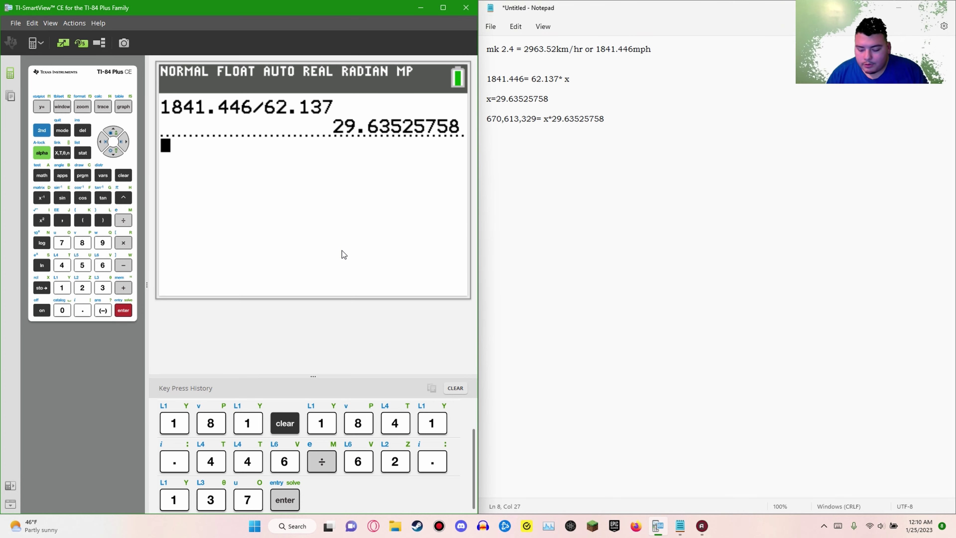
text(670)
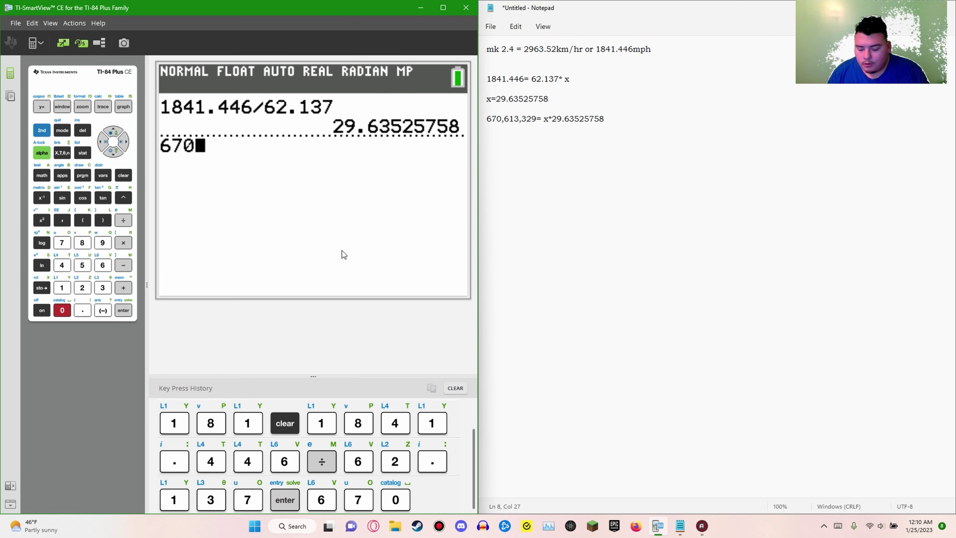
text(61)
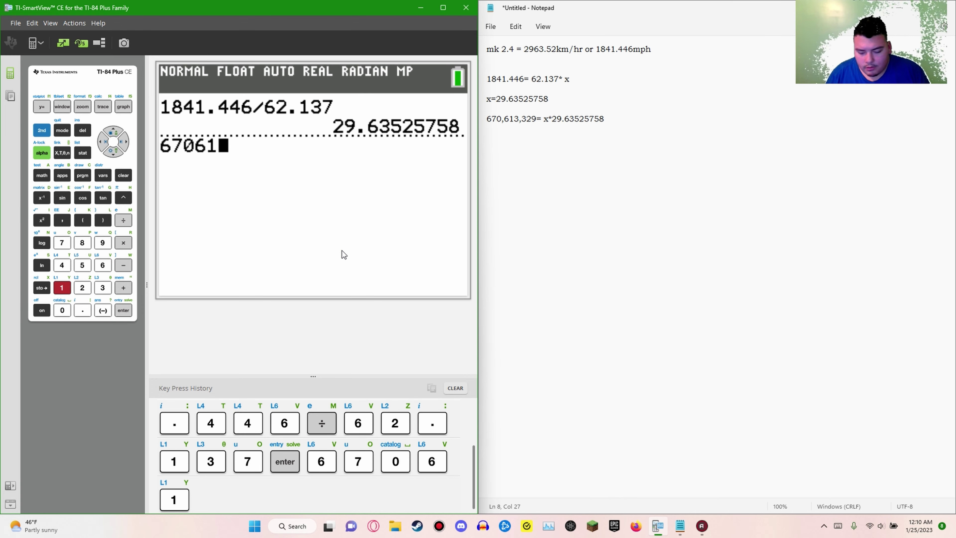
text(3)
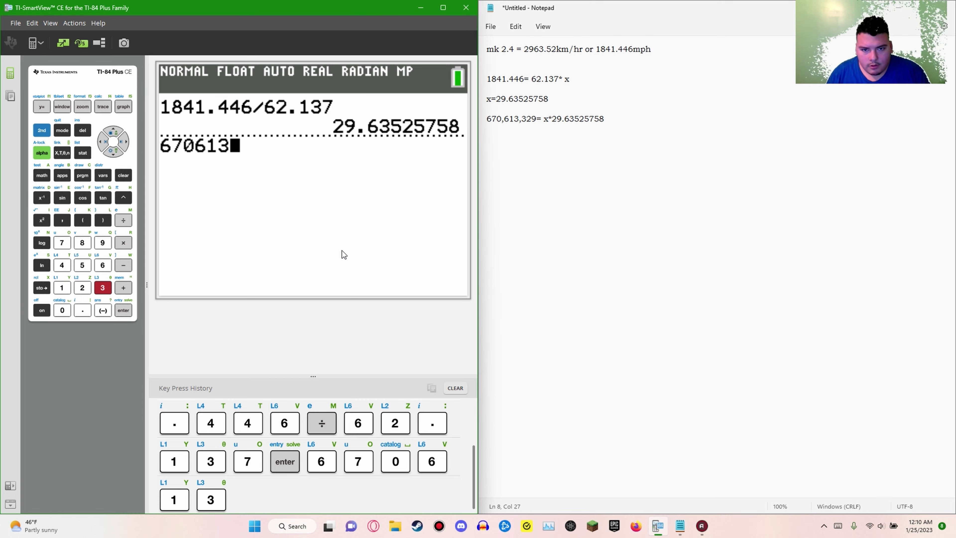
text(3)
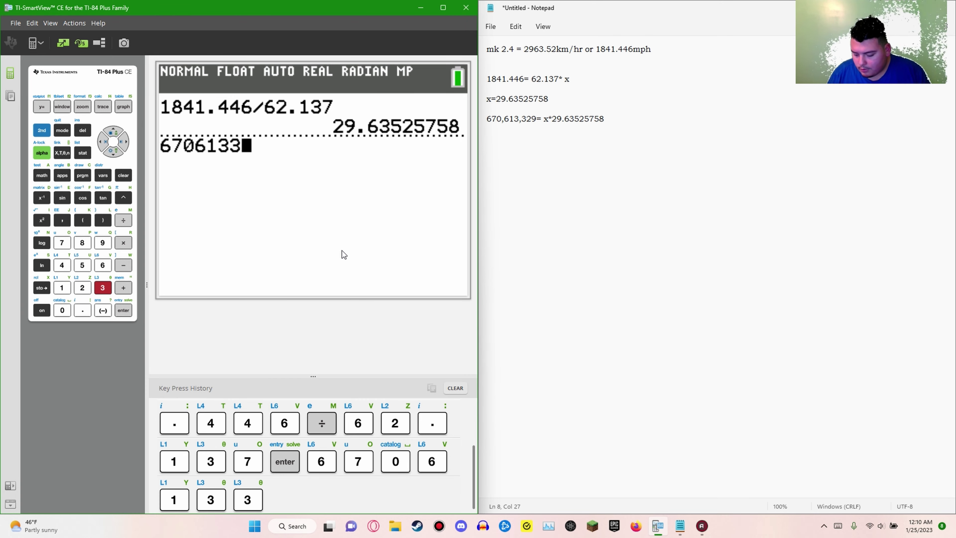
text(29/)
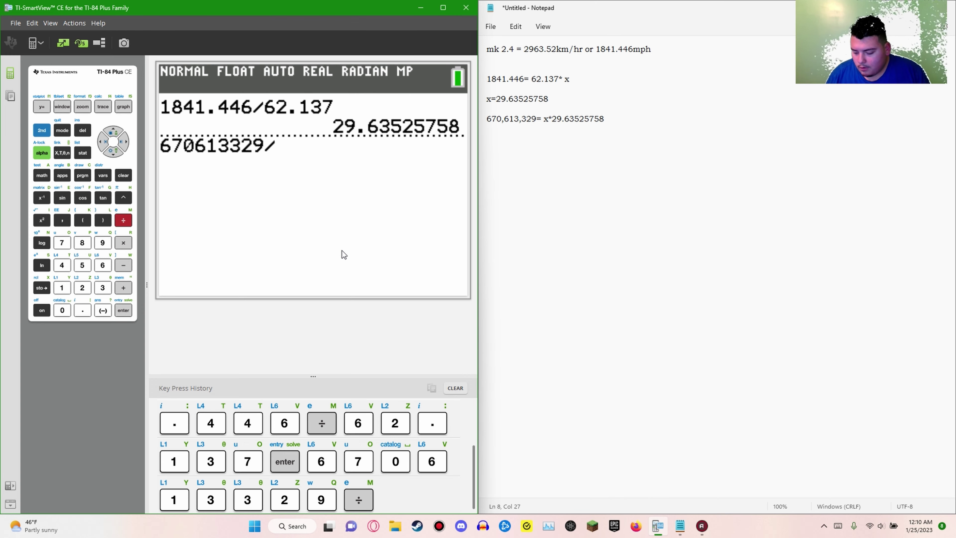
text(29)
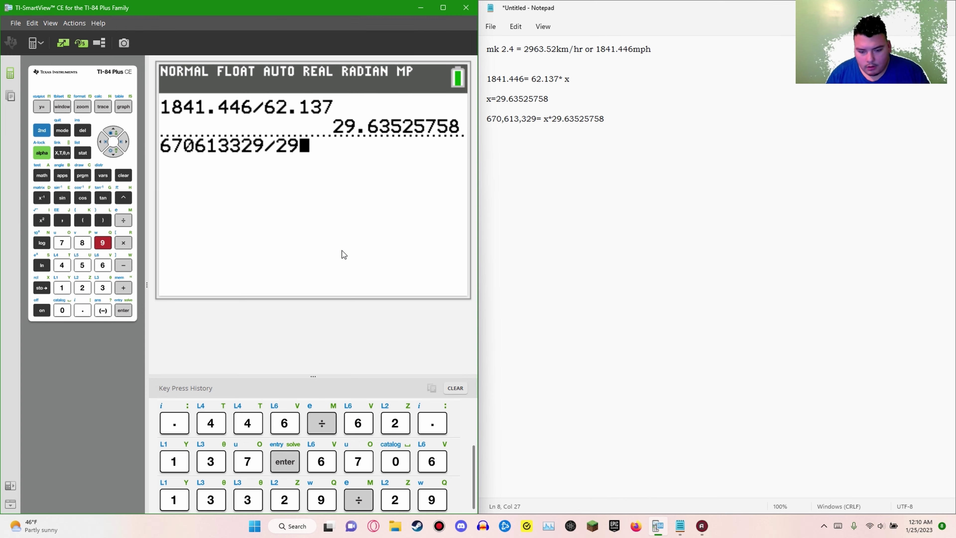
key(BackSpace)
key(BackSpace)
key(Up)
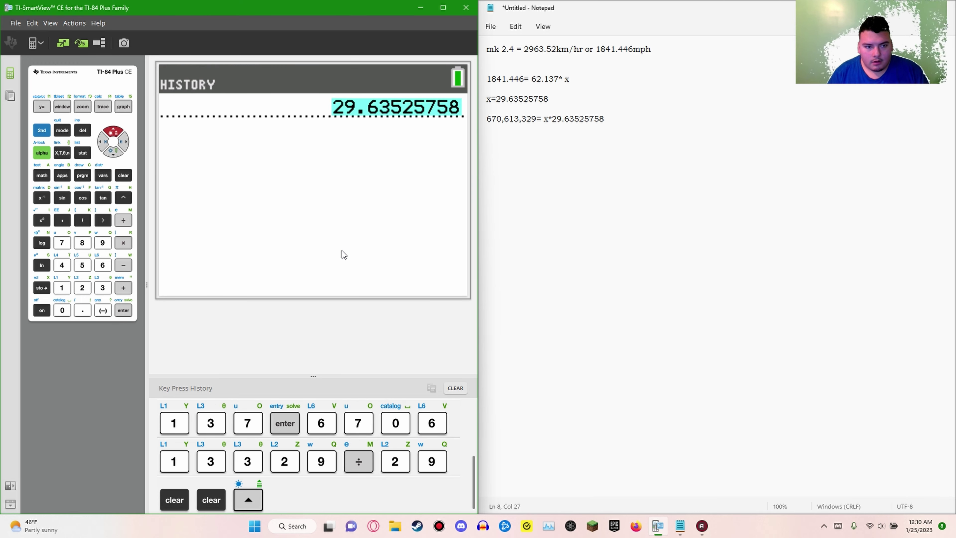
key(Up)
key(Down)
key(Down)
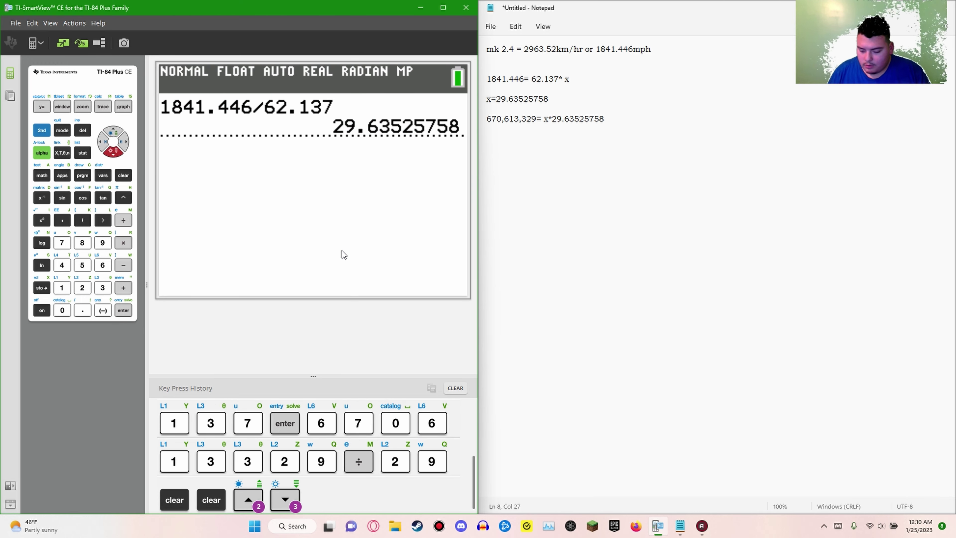
text(670)
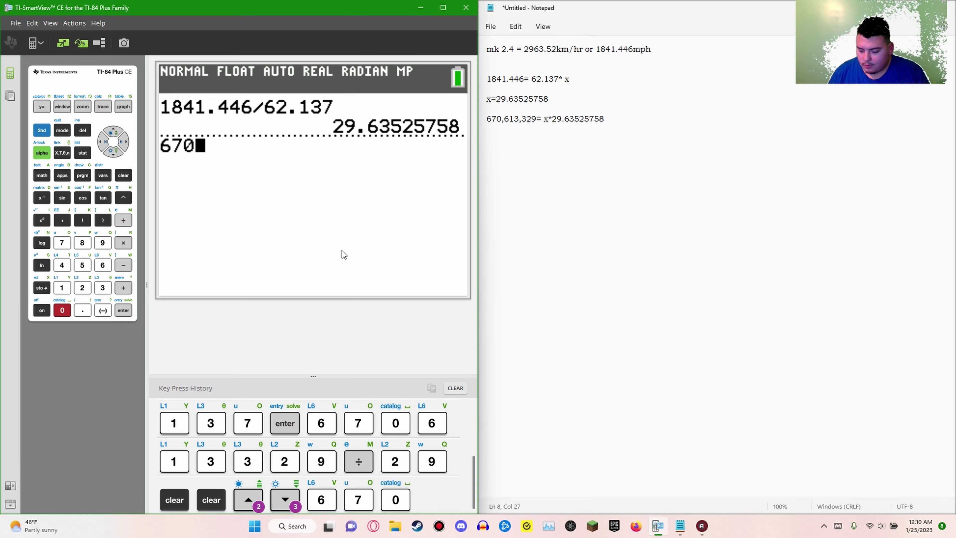
text(/)
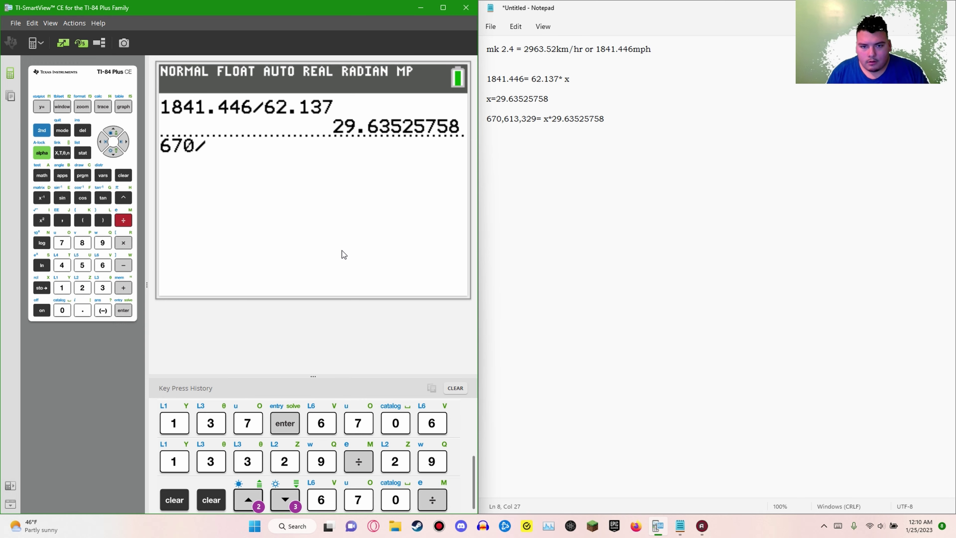
key(BackSpace)
Divide 670613329 by 29.63525758 recalled from history, getting 22628901.64
text(6)
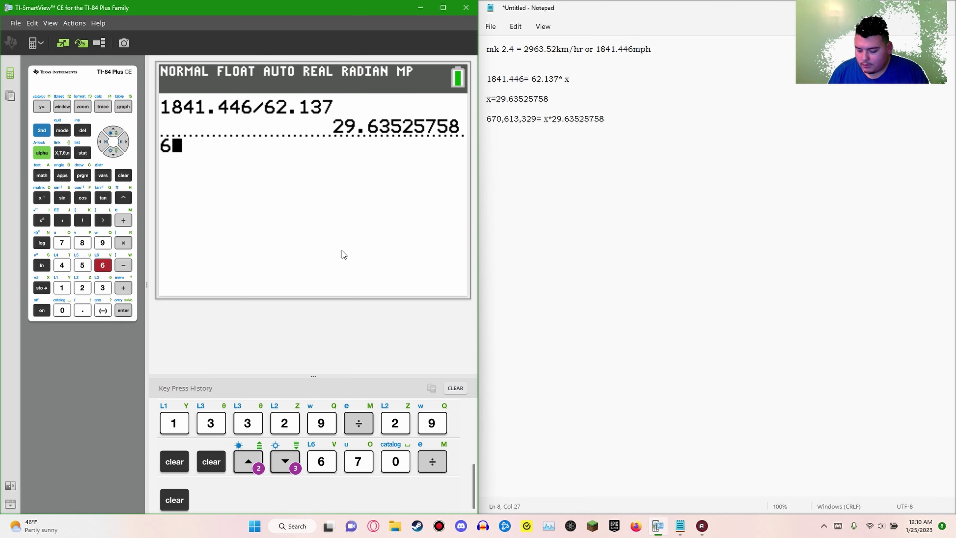
text(70)
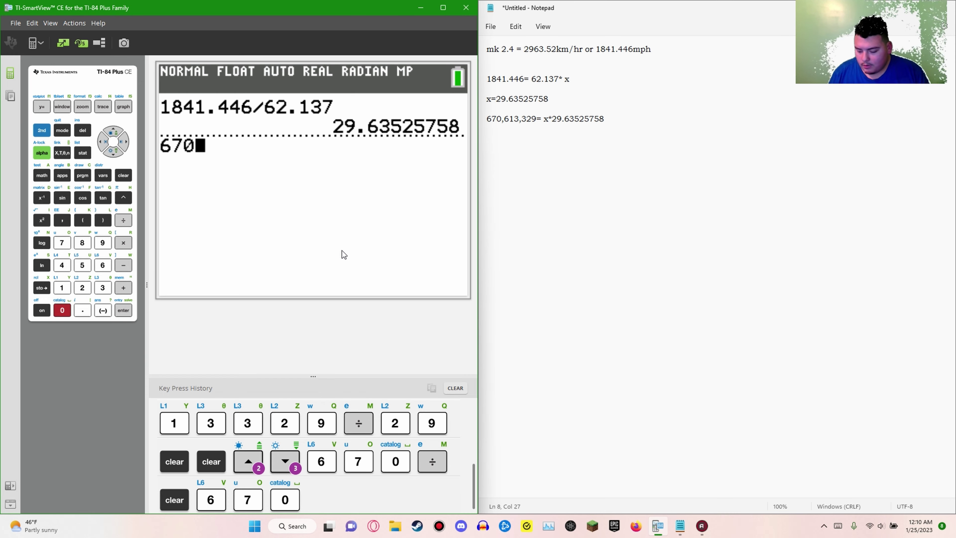
text(613)
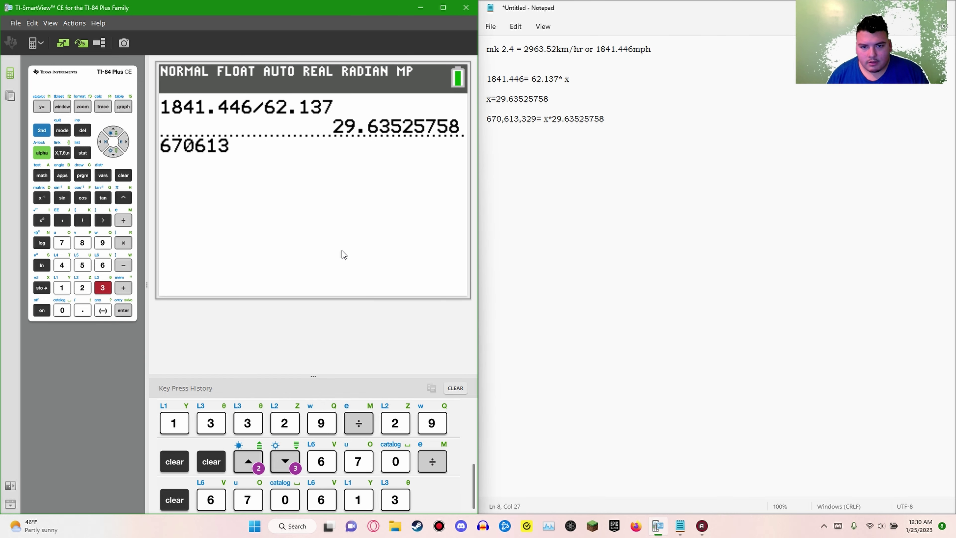
text(3)
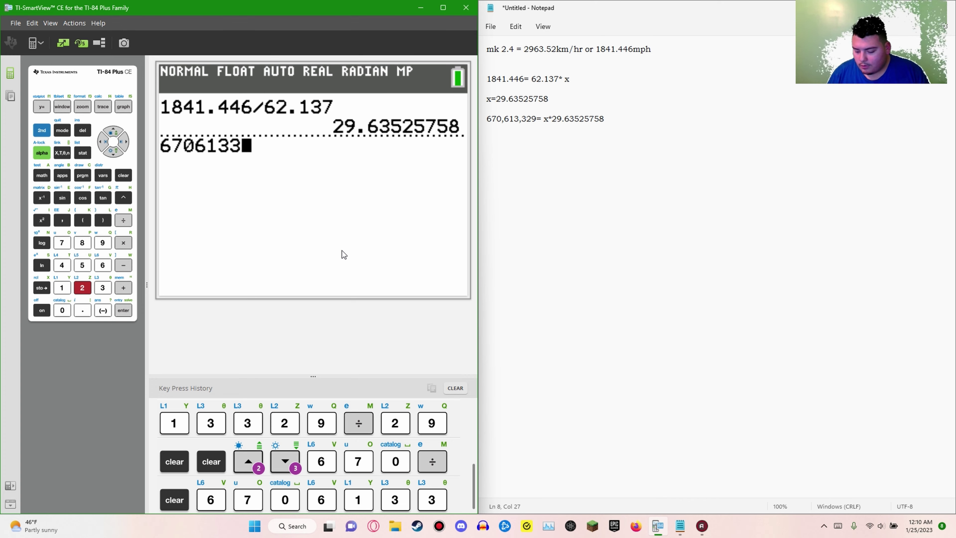
text(29)
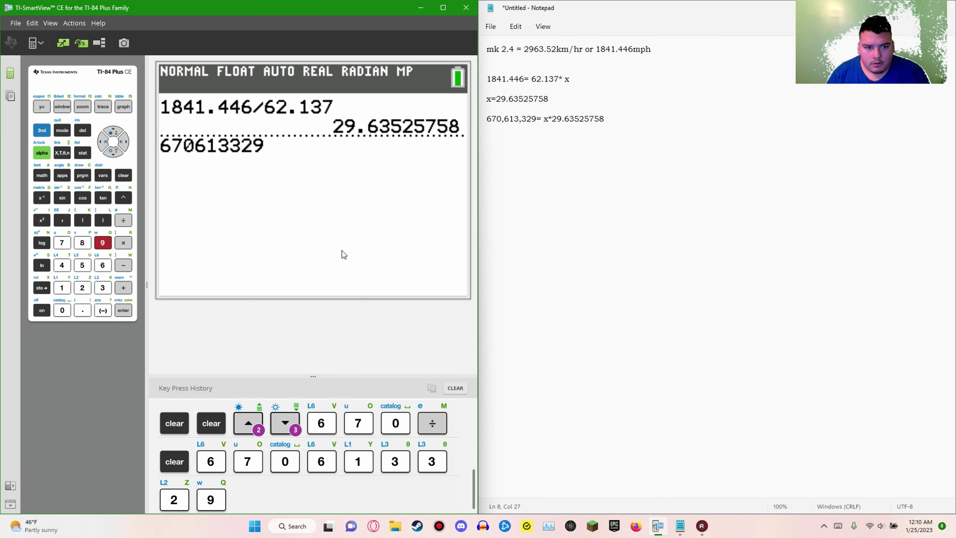
key(Left)
key(Left)
key(Left)
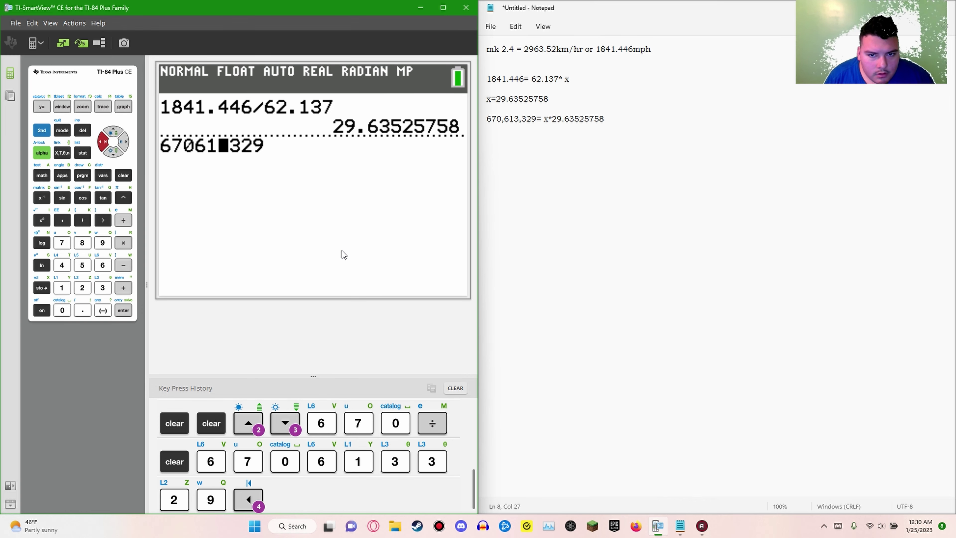
key(Right)
key(Right)
key(Right)
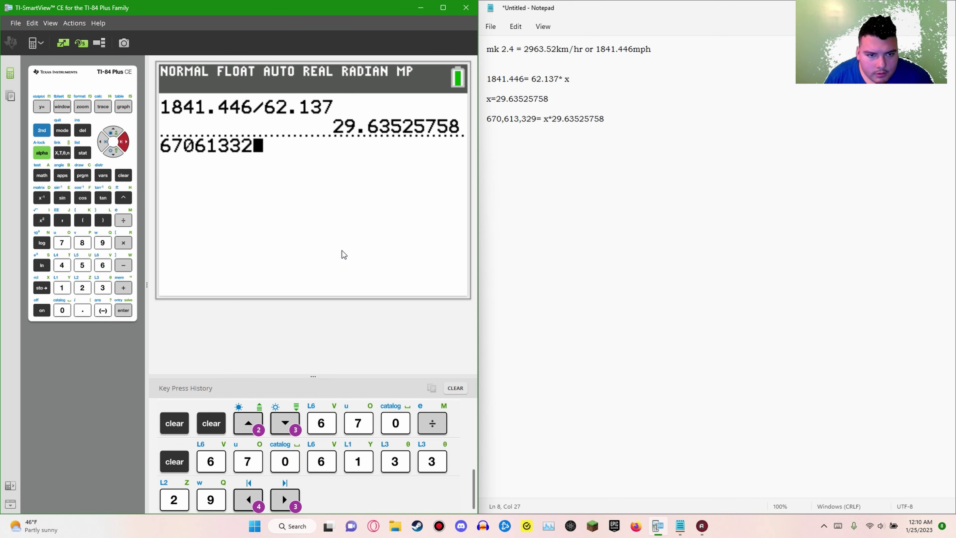
key(Right)
text(/)
key(Up)
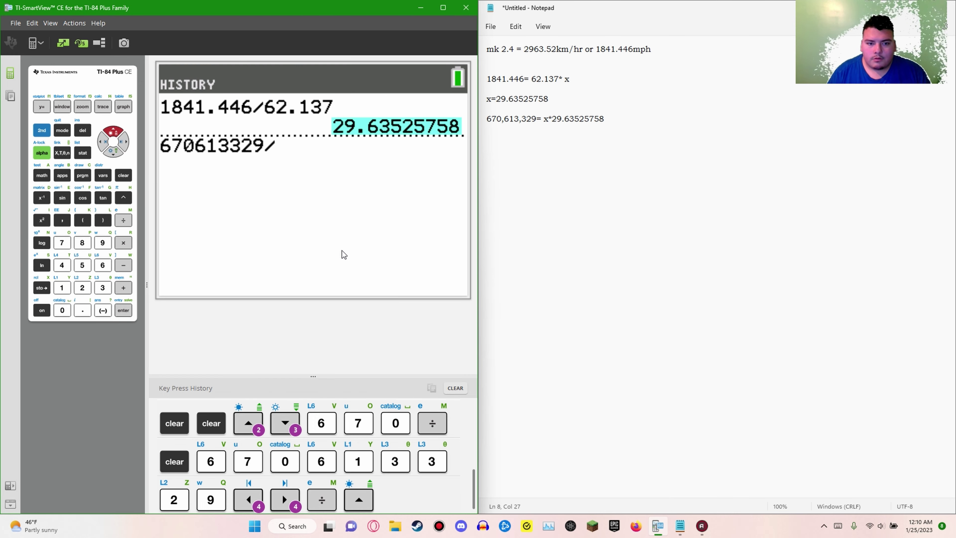
key(Return)
key(Return)
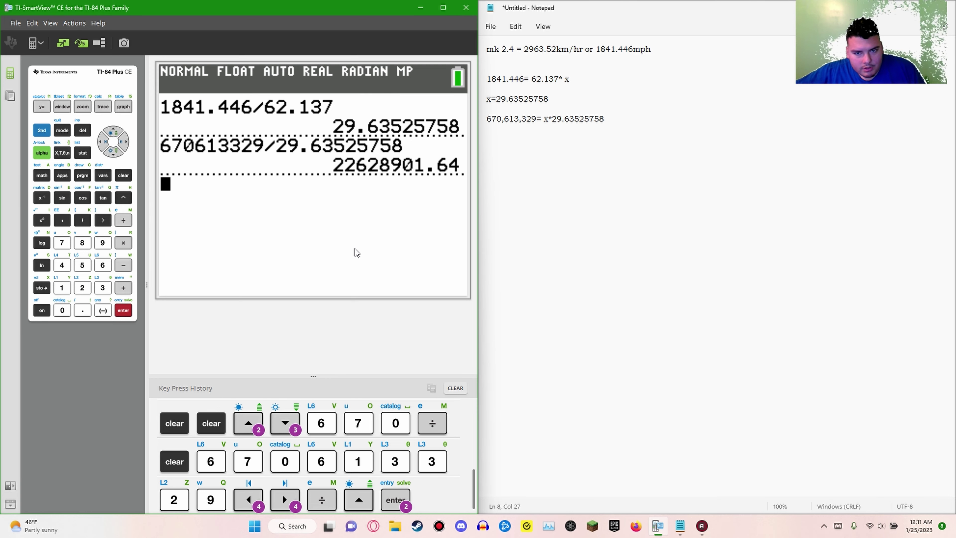
Add 22,628,901.64 with thousands commas on a new line below the 670,613,329 equation
click(491, 202)
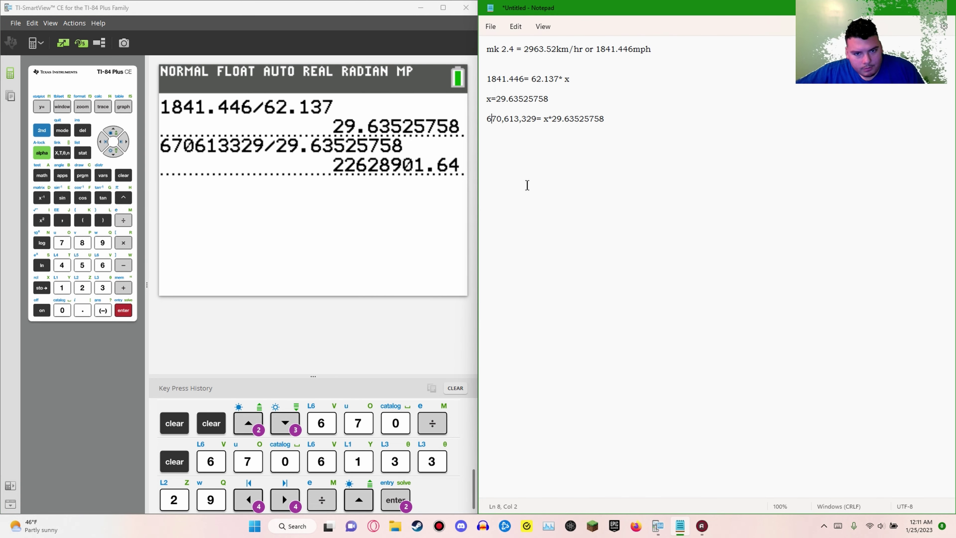
click(632, 138)
key(Return)
key(Return)
text(226)
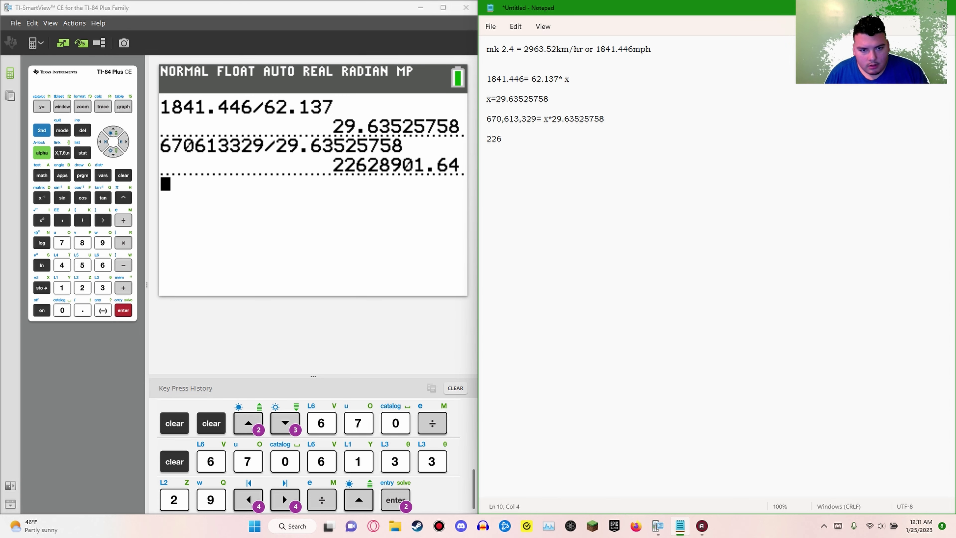
text(28)
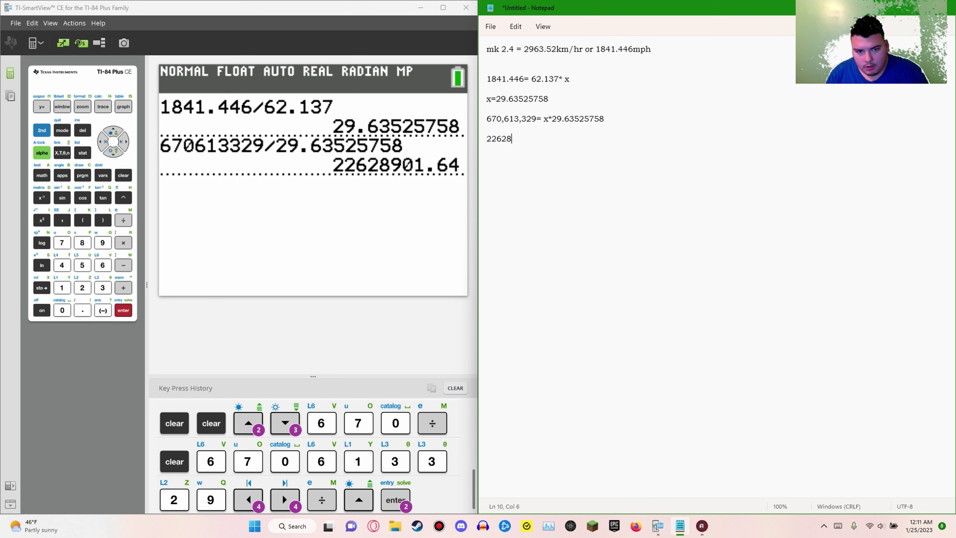
text(90)
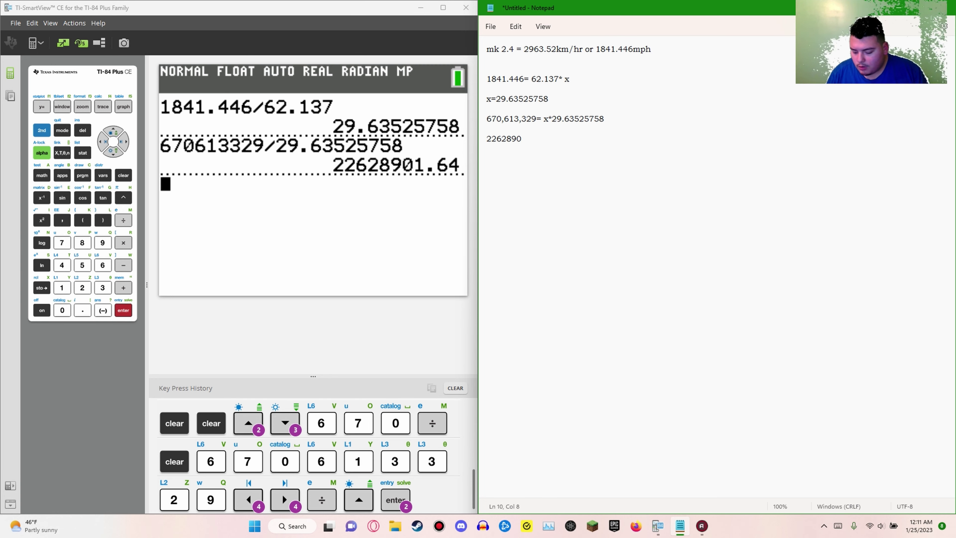
text(1.64)
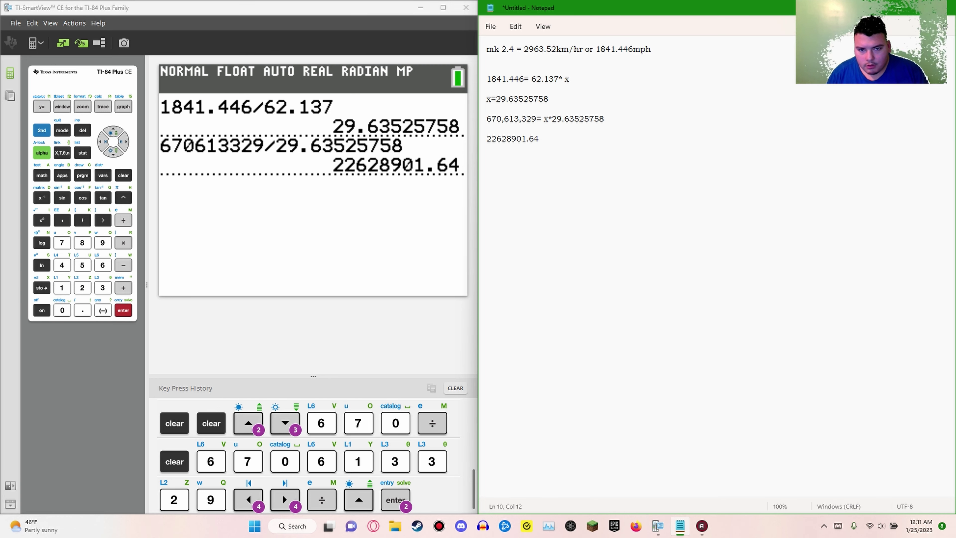
click(526, 139)
text(,)
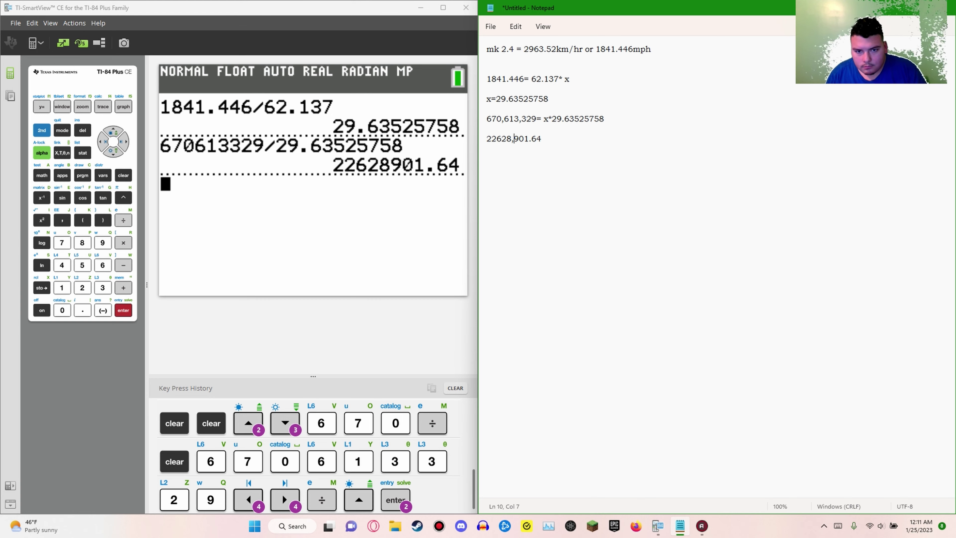
click(496, 139)
text(,)
key(Right)
key(Right)
key(Right)
key(Right)
key(Right)
key(Right)
key(Right)
key(Right)
key(Right)
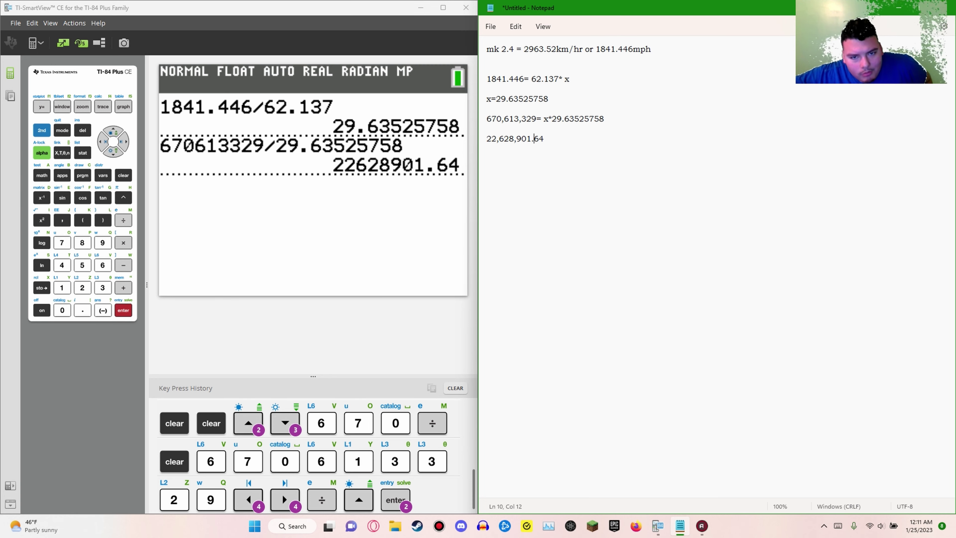
key(Left)
key(Left)
key(Left)
key(Left)
key(Left)
key(Left)
key(Left)
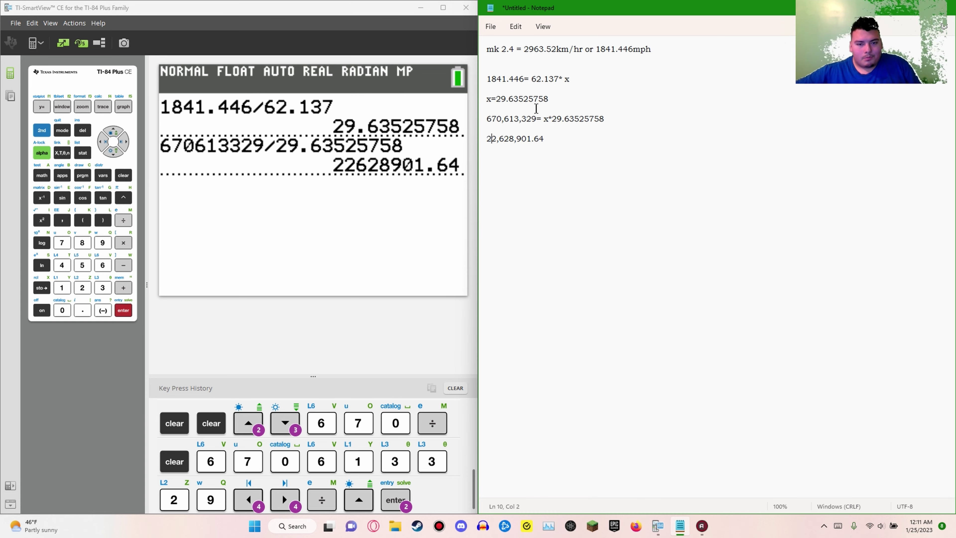
Check the 2963.52 km/h figure on the first Notepad line
click(545, 49)
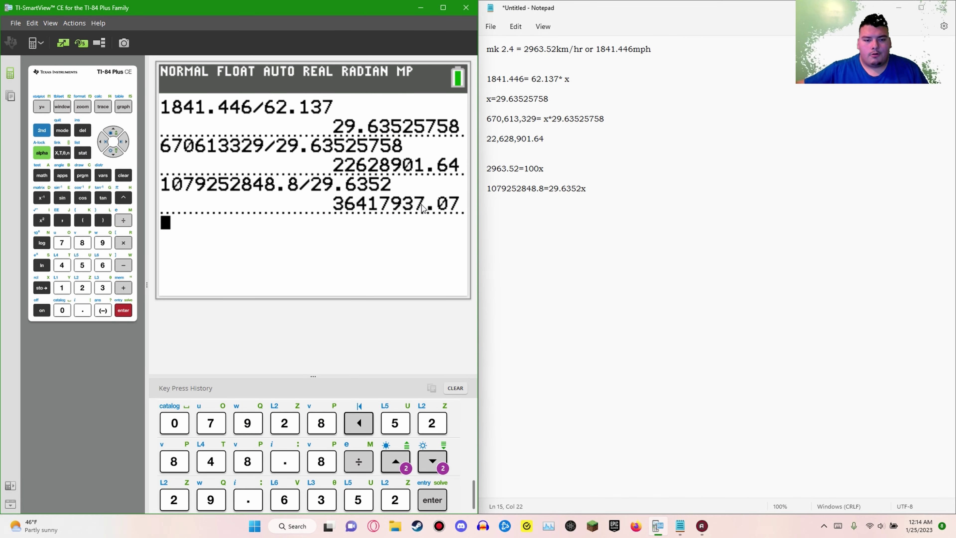
Record 36,414,937.07 with thousands commas below the 1079252848.8=29.6352x equation
click(624, 260)
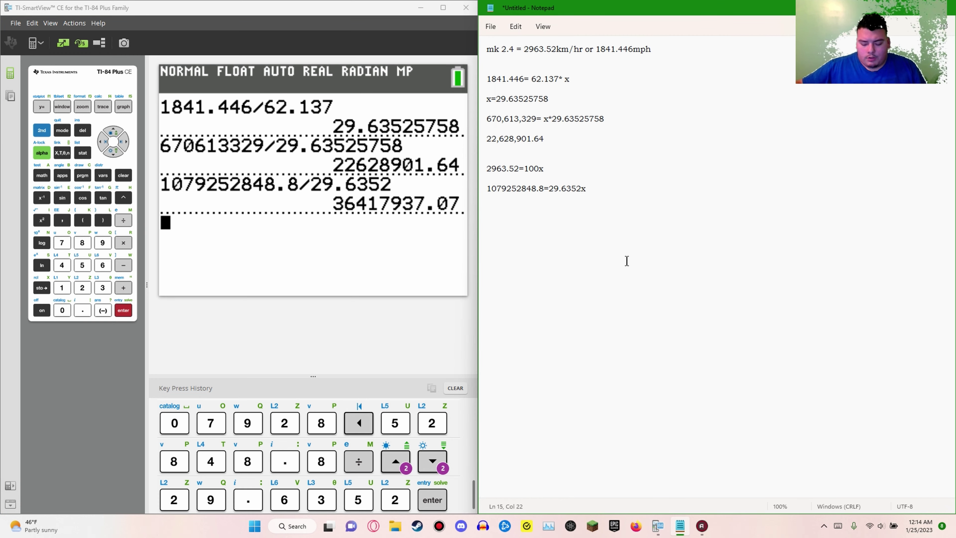
key(Return)
key(Return)
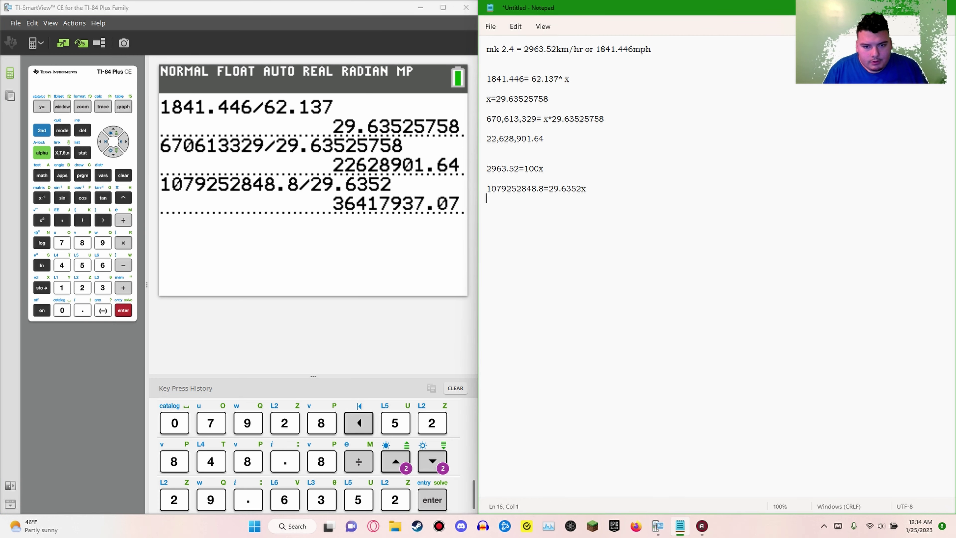
text(36)
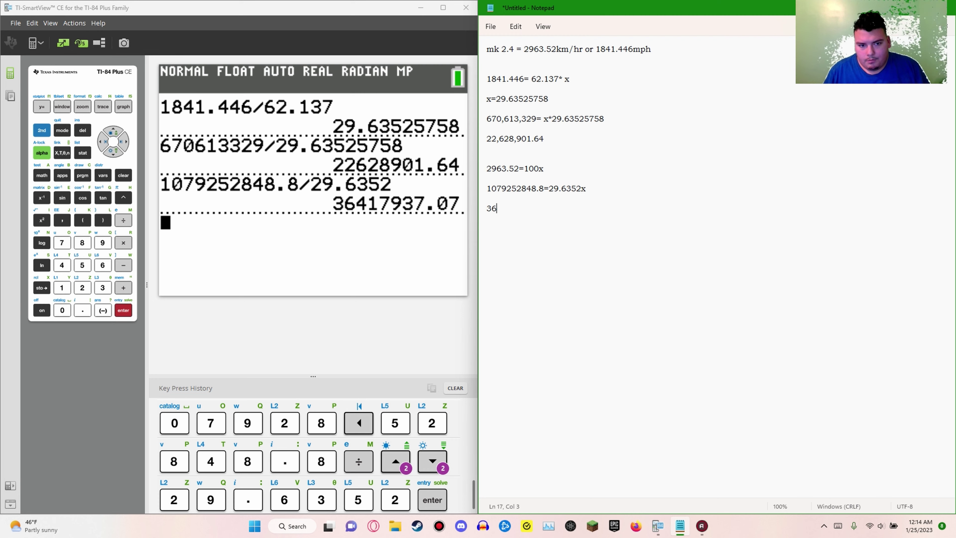
text(414937)
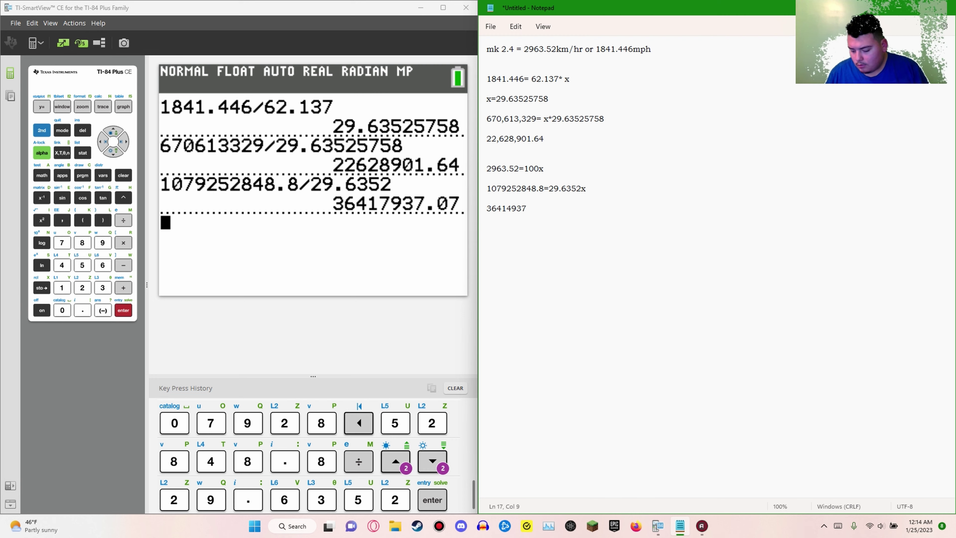
text(.07)
click(526, 208)
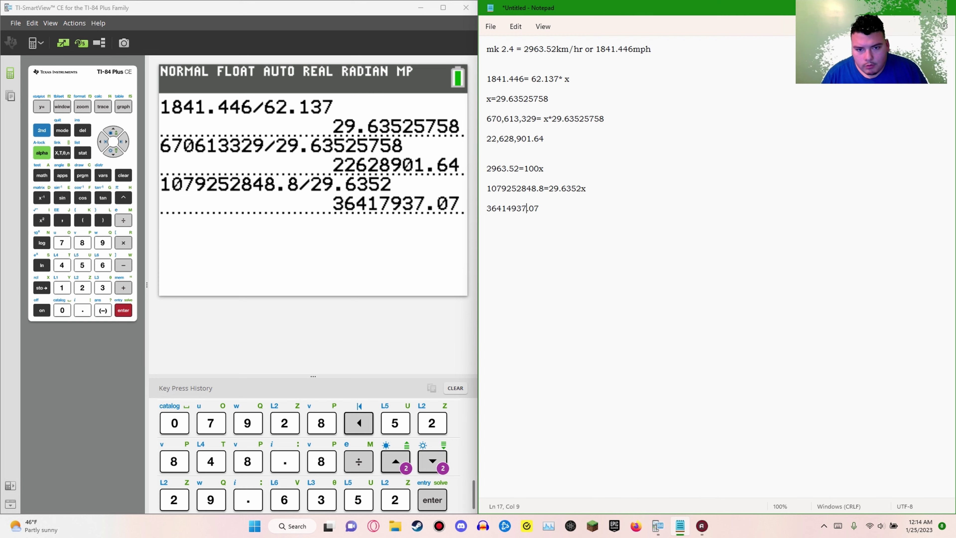
key(Left)
key(Left)
key(Left)
text(,)
key(Left)
key(Left)
key(Left)
key(Left)
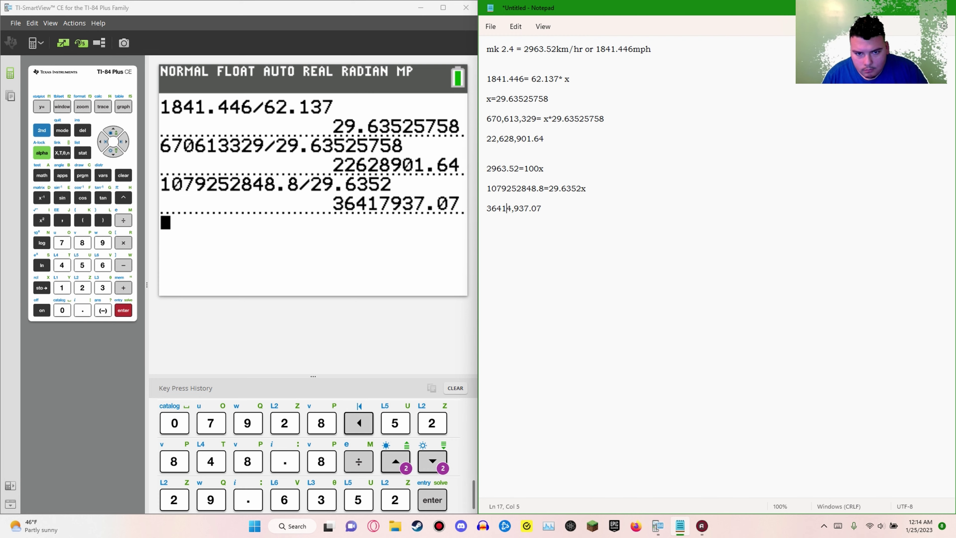
text(,)
key(Right)
key(Right)
key(Right)
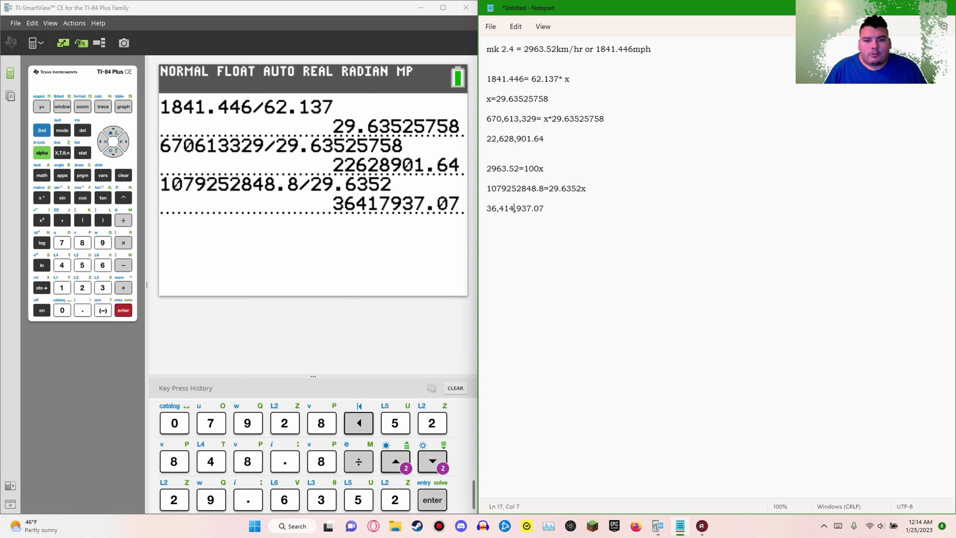